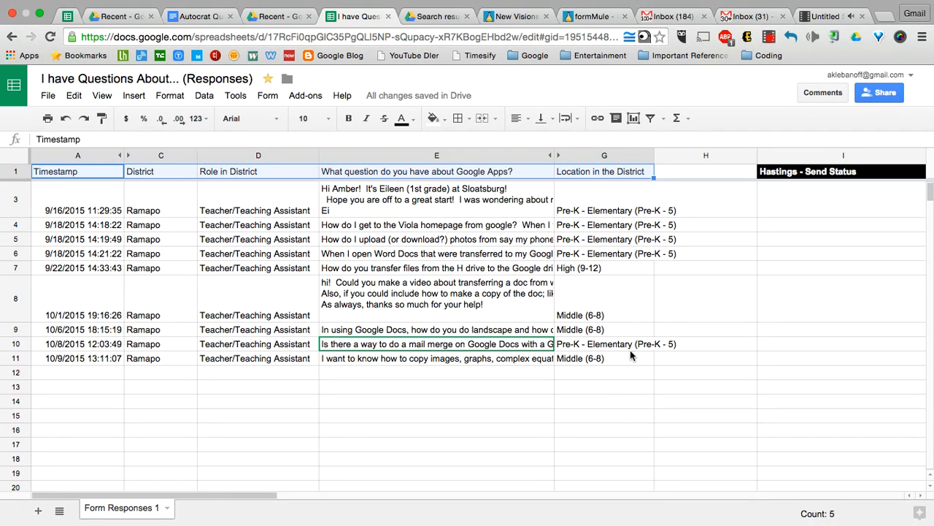
Review the New Visions Cloud Lab add-on list and the formMule page describing its email merge features
scroll(627, 275, "up", 1)
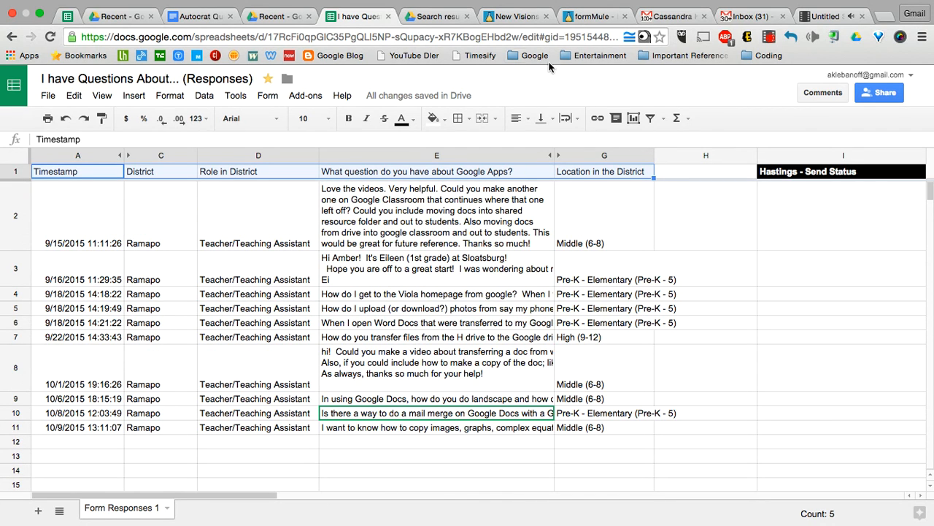
left_click(520, 25)
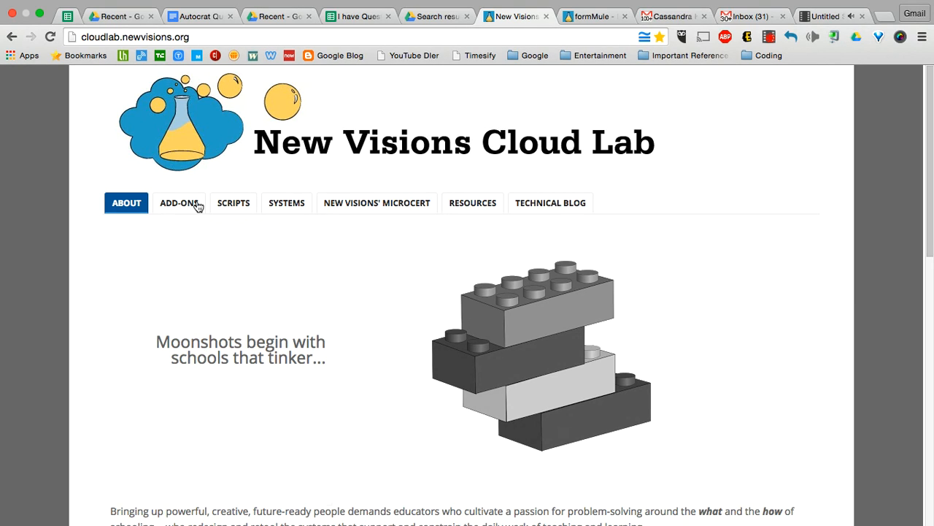
mouse_move(195, 207)
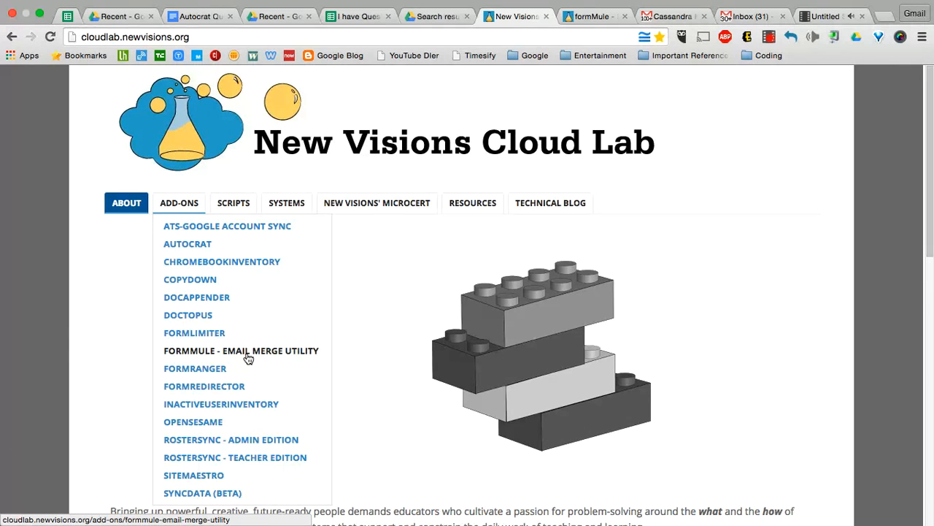
left_click(595, 17)
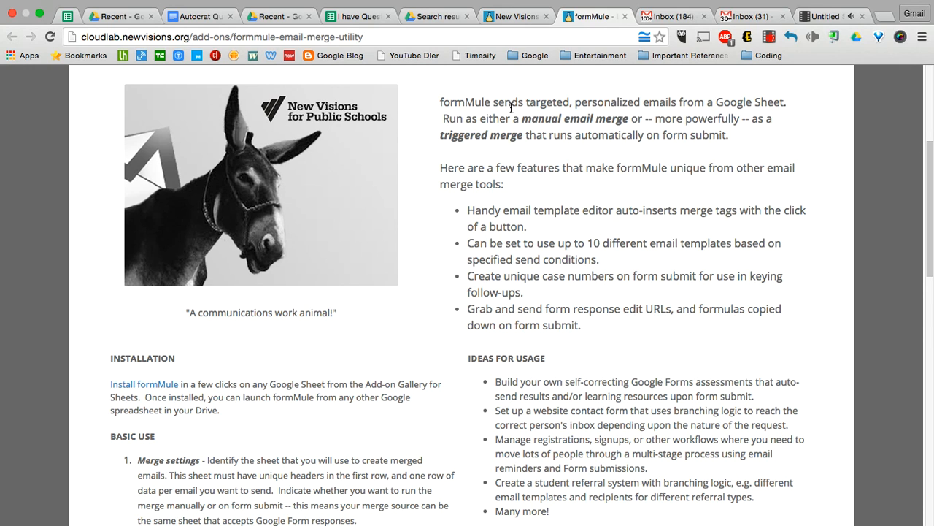
scroll(544, 148, "up", 1)
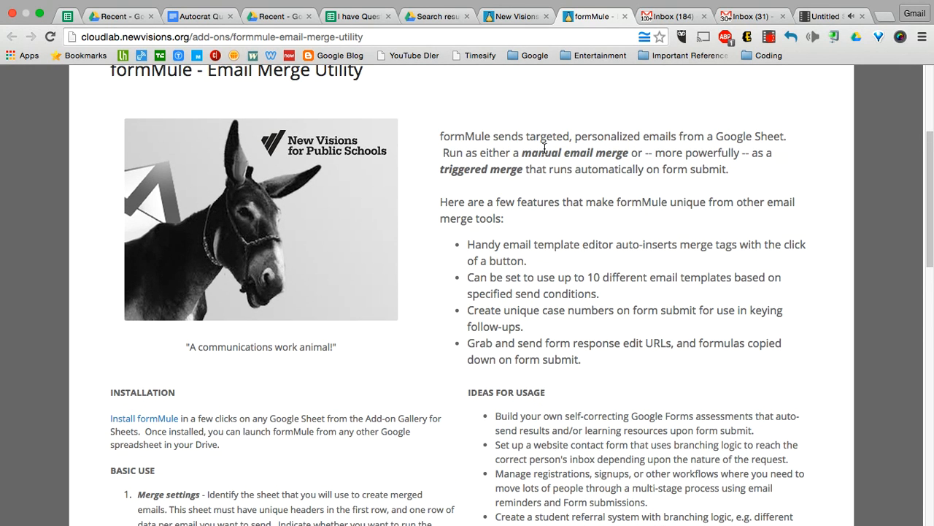
scroll(544, 147, "up", 1)
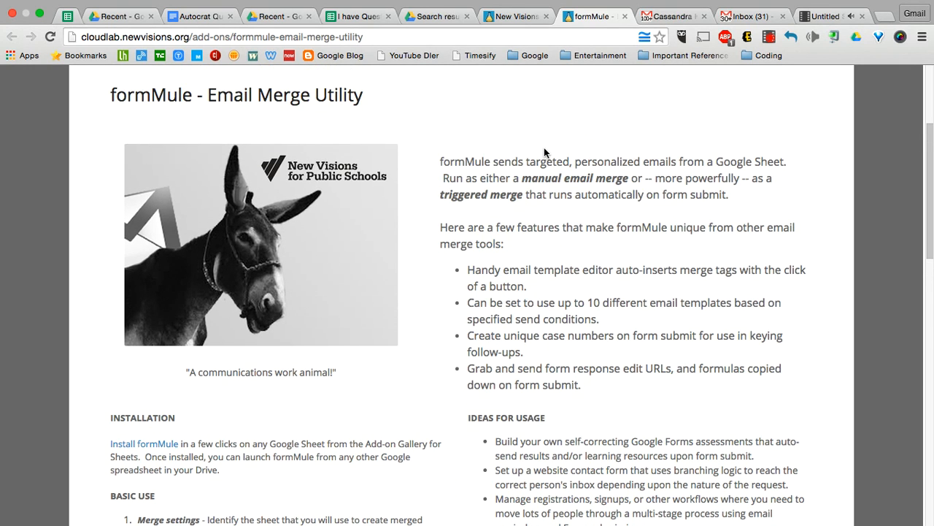
Open the formMule setup for choosing source data and merge type in the I have Questions About... (Responses) sheet
left_click(362, 17)
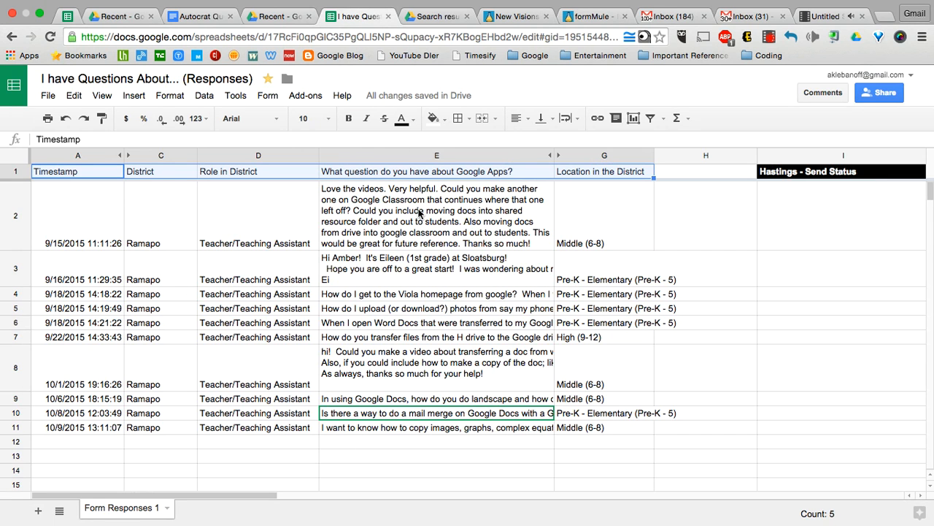
left_click(307, 95)
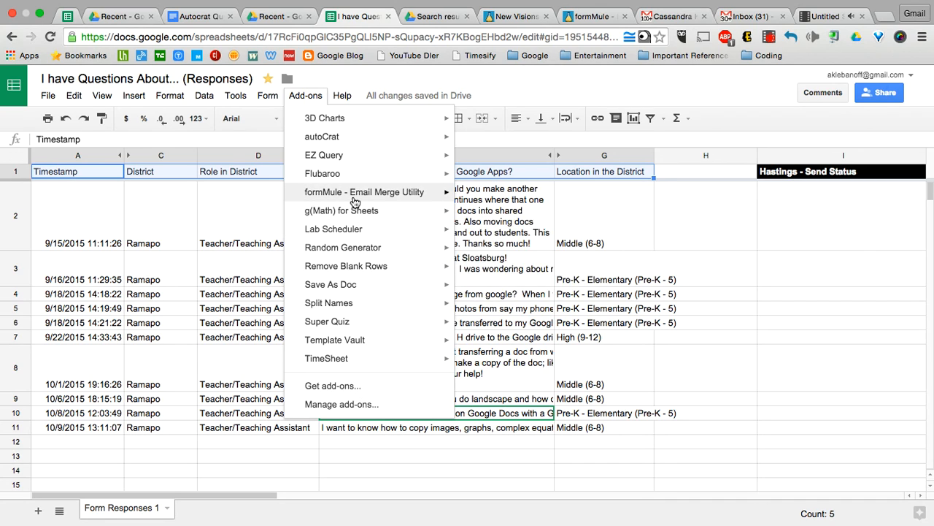
mouse_move(356, 203)
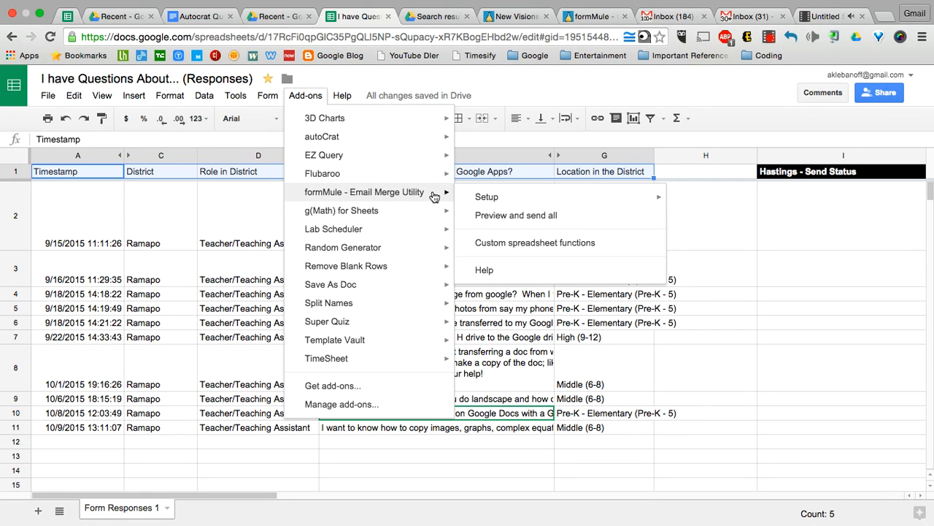
mouse_move(478, 198)
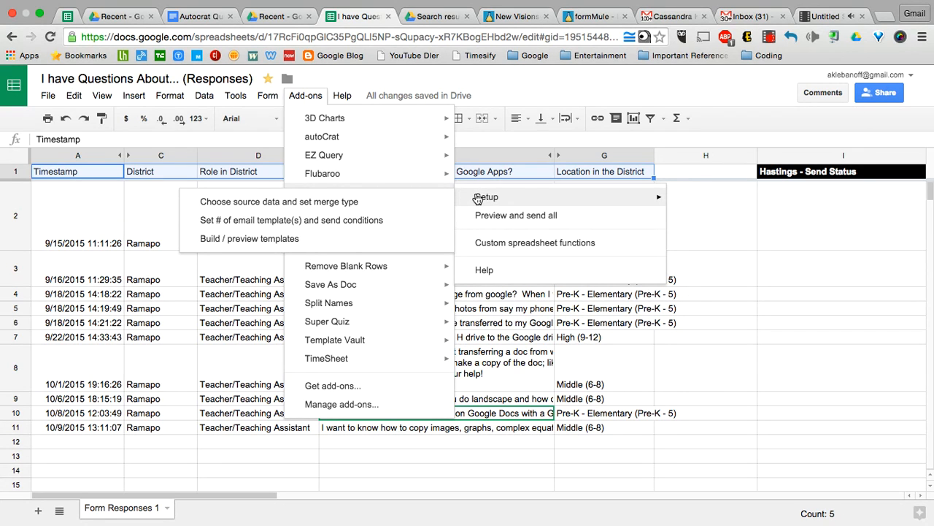
left_click(413, 202)
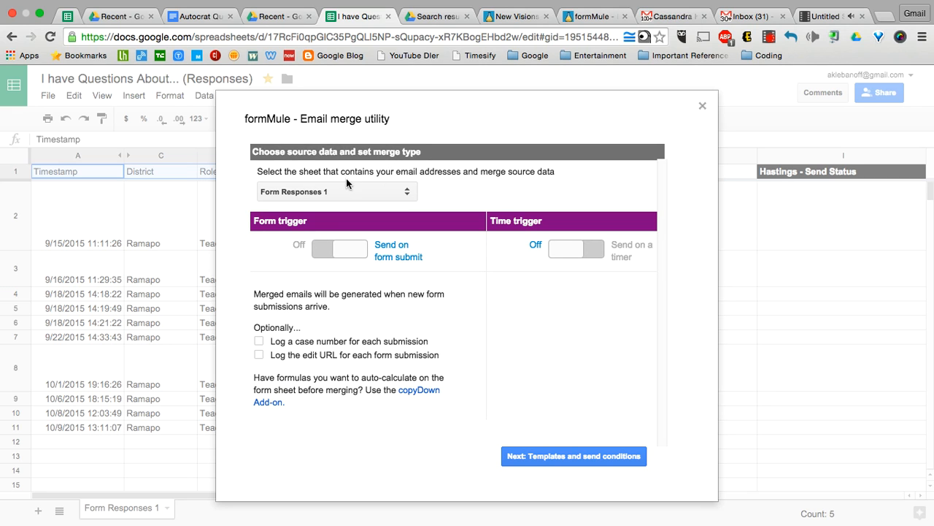
Set Form Responses 1 as the merge source with the form trigger sending on form submit, and continue to templates and send conditions
left_click(398, 194)
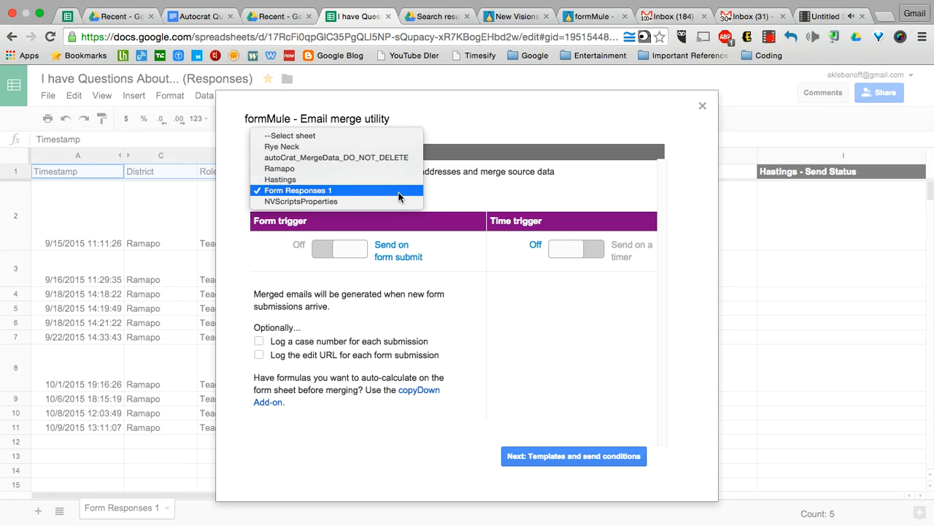
left_click(399, 193)
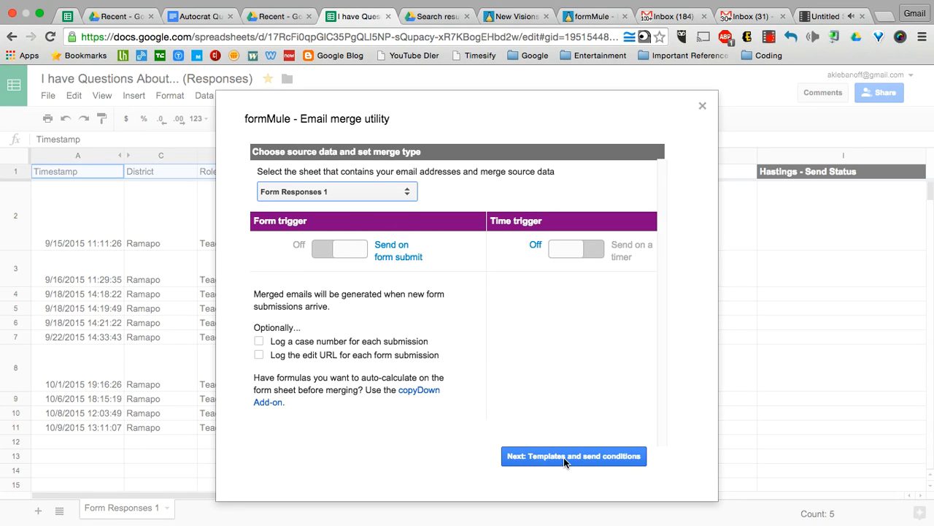
left_click(347, 252)
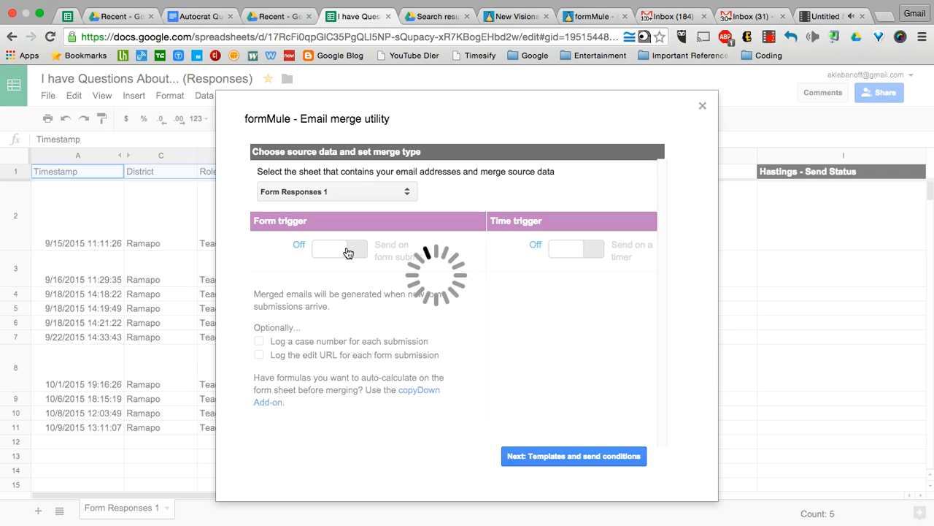
left_click(347, 251)
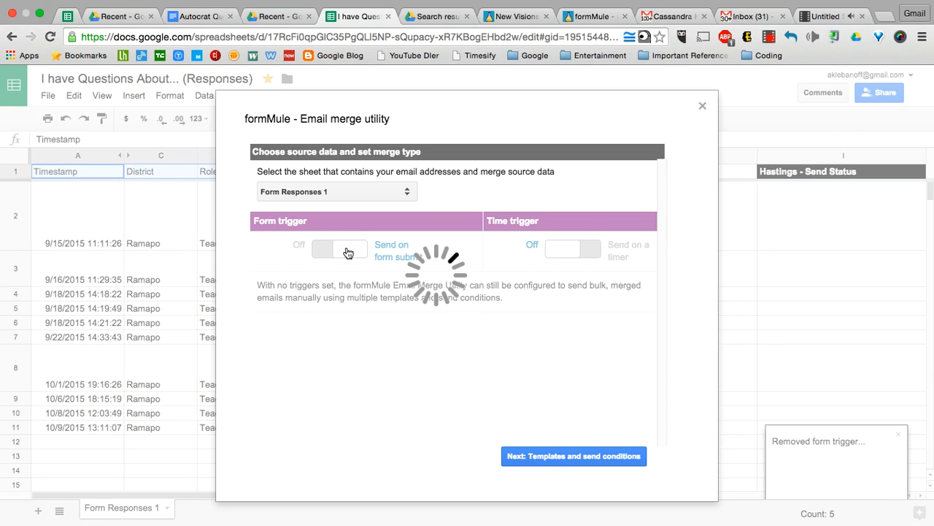
left_click(576, 460)
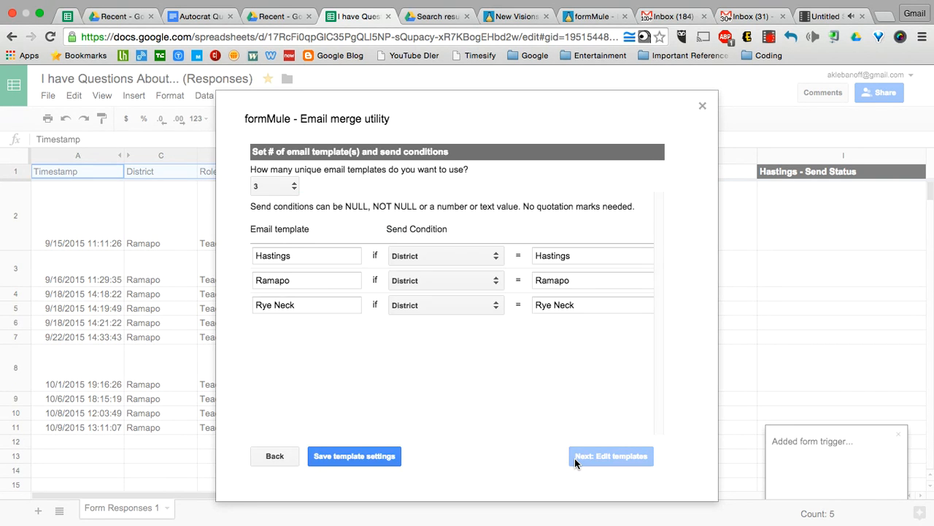
Keep three email templates and reset the Hastings, Ramapo and Rye Neck send conditions to send for all rows
left_click(296, 187)
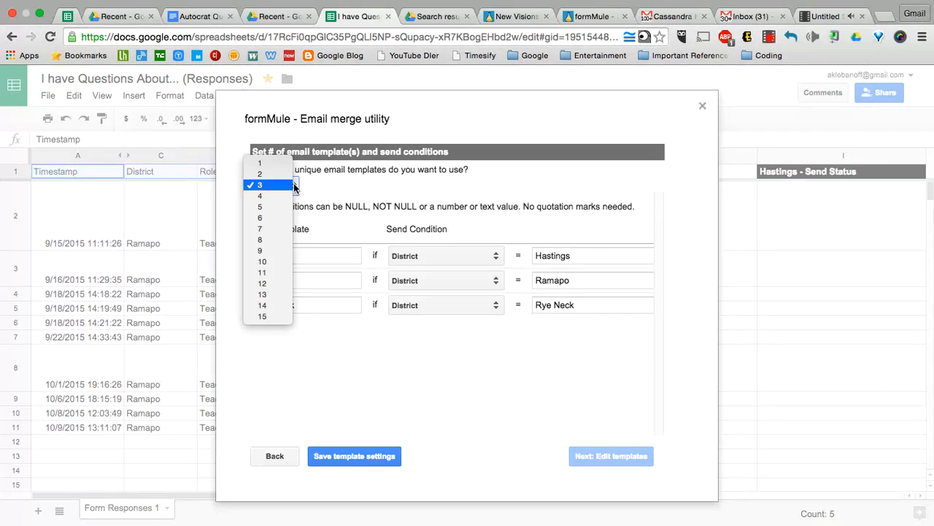
left_click(292, 186)
left_click(441, 255)
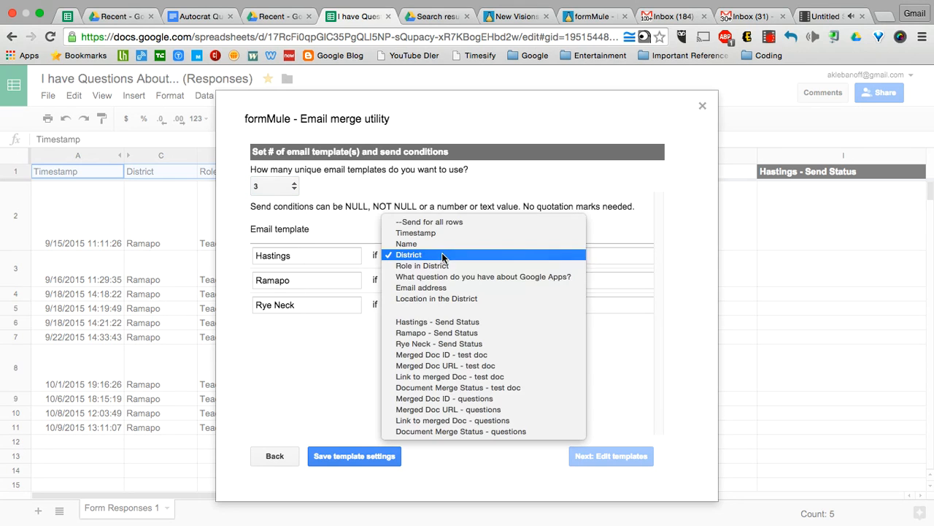
left_click(408, 217)
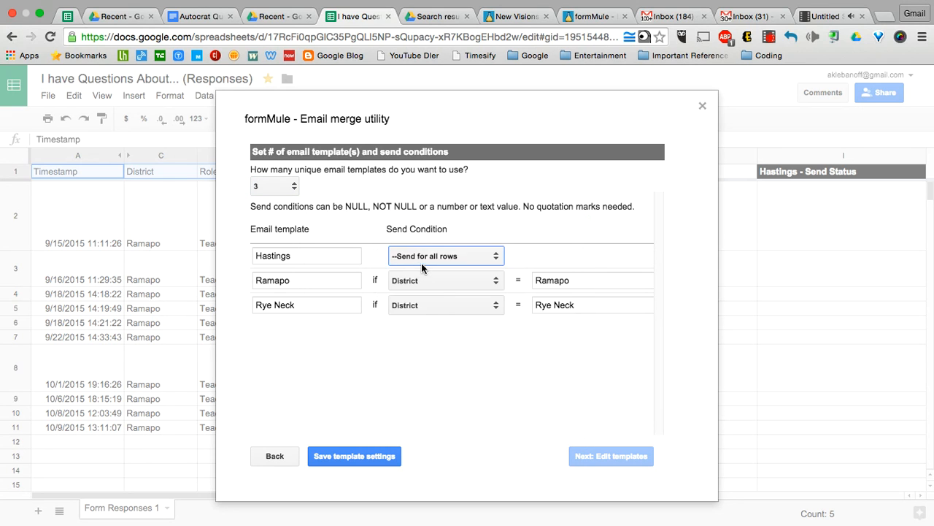
left_click(422, 280)
left_click(422, 246)
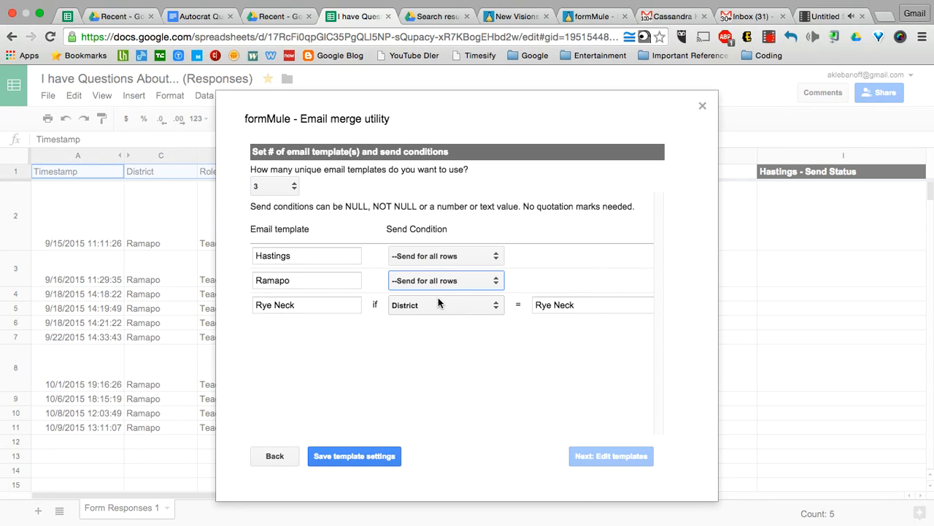
left_click(439, 304)
left_click(440, 273)
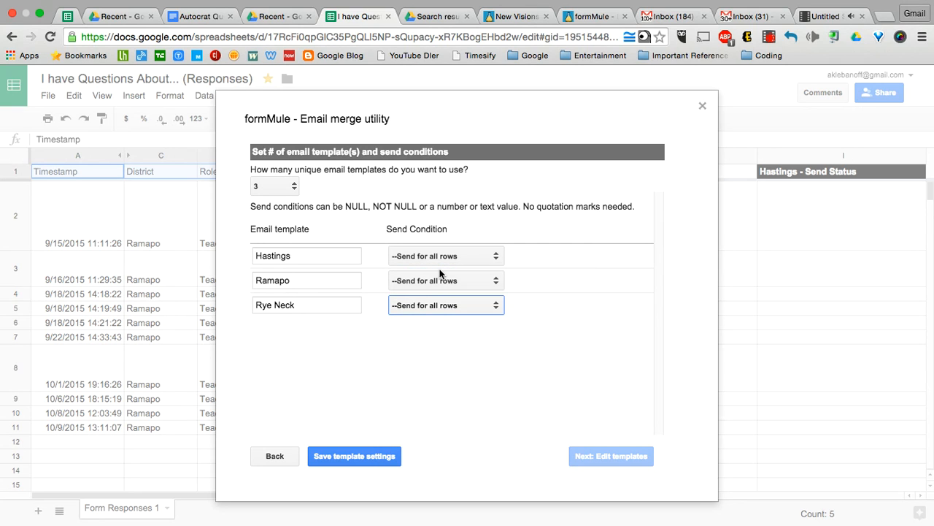
Base the send condition of all three email templates on Location in the District
left_click(452, 259)
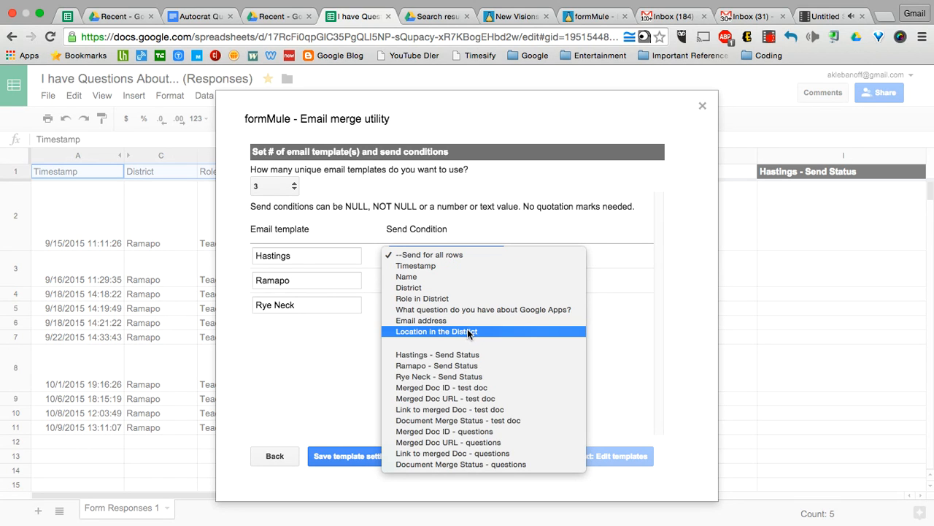
left_click(467, 332)
left_click(475, 281)
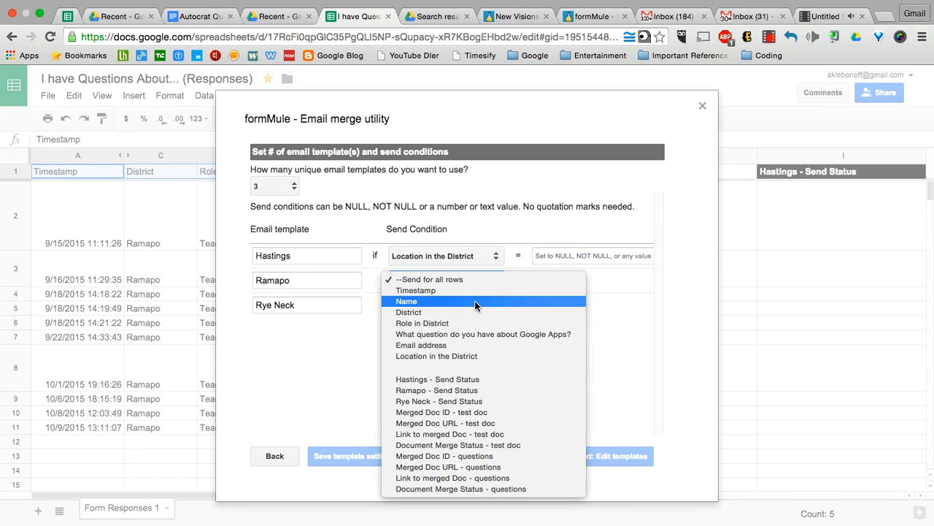
left_click(487, 356)
left_click(482, 311)
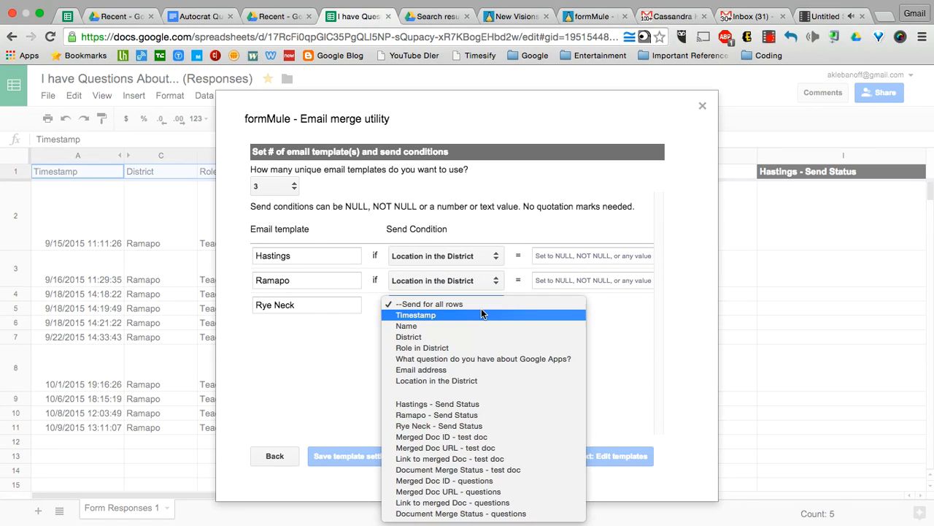
left_click(481, 380)
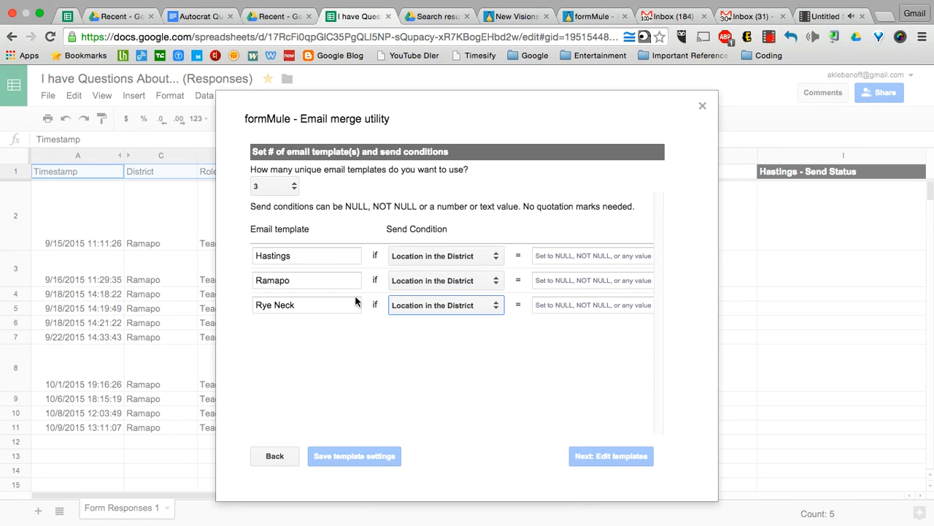
Rename the three email templates Middle School, Elementary School and High School, in that order
left_click_drag(316, 254, 277, 257)
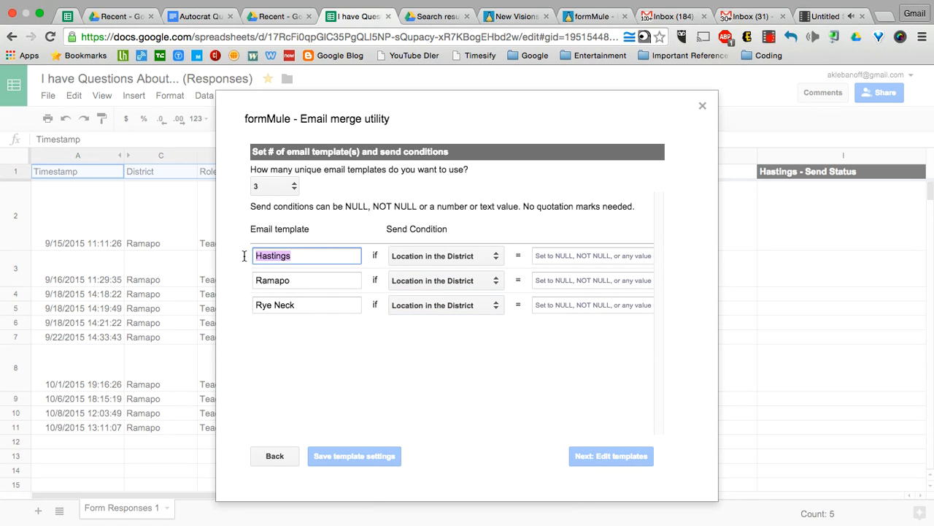
type("Middle School")
key("Tab")
key("Tab")
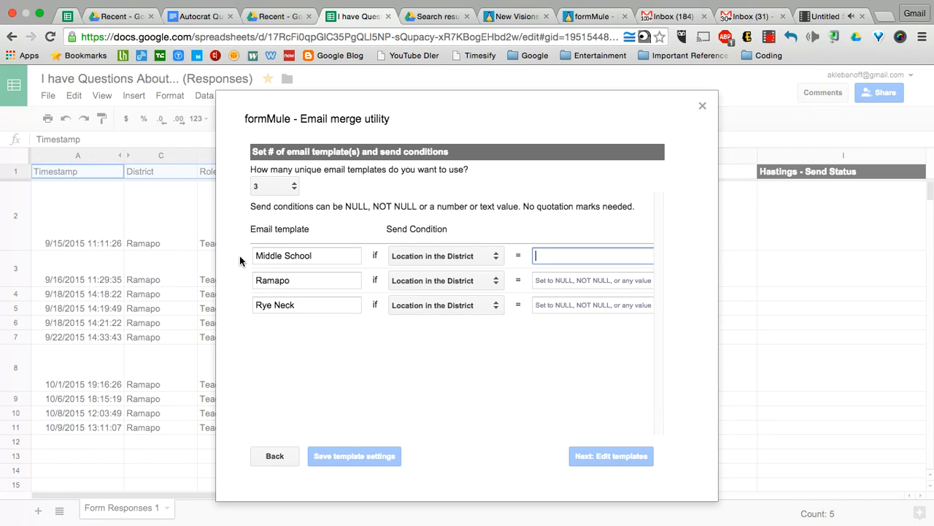
double_click(280, 281)
type("Eleme")
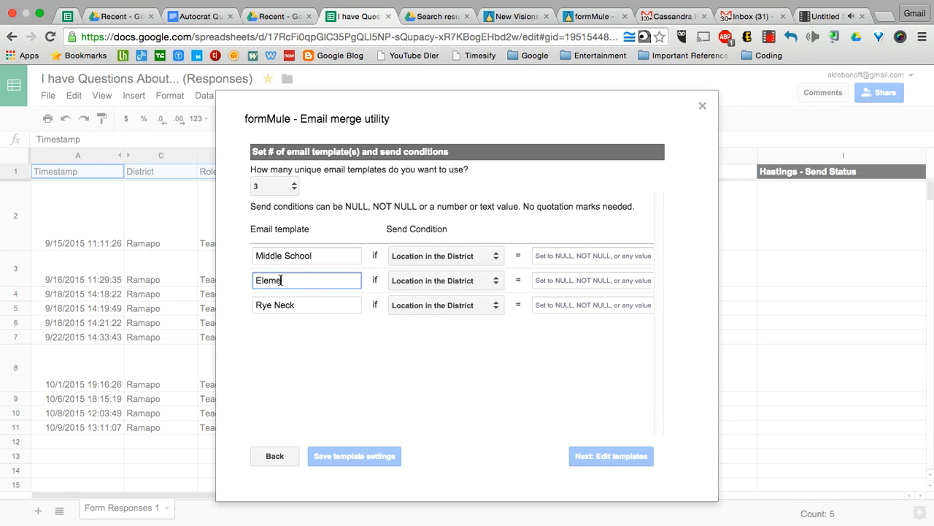
type("ntary Schoo")
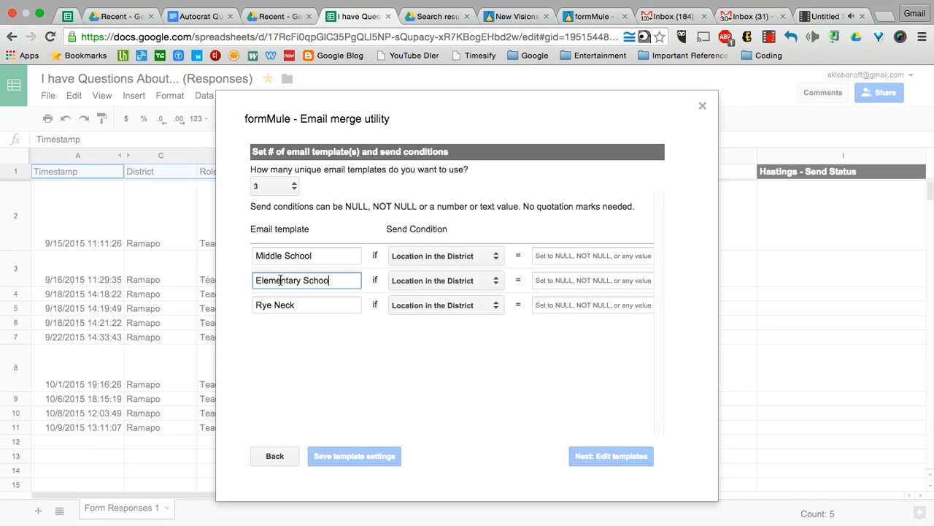
type("l")
key("Tab")
key("Tab")
key("Tab")
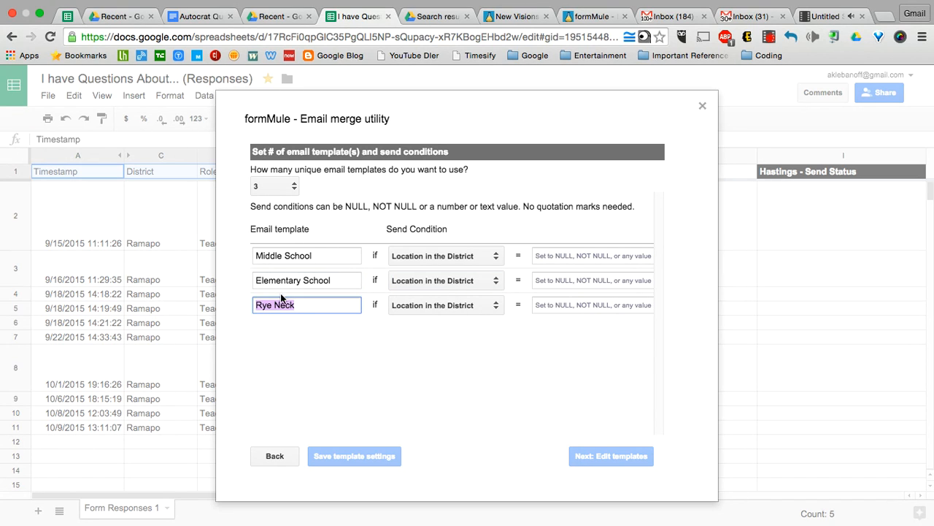
type("High School")
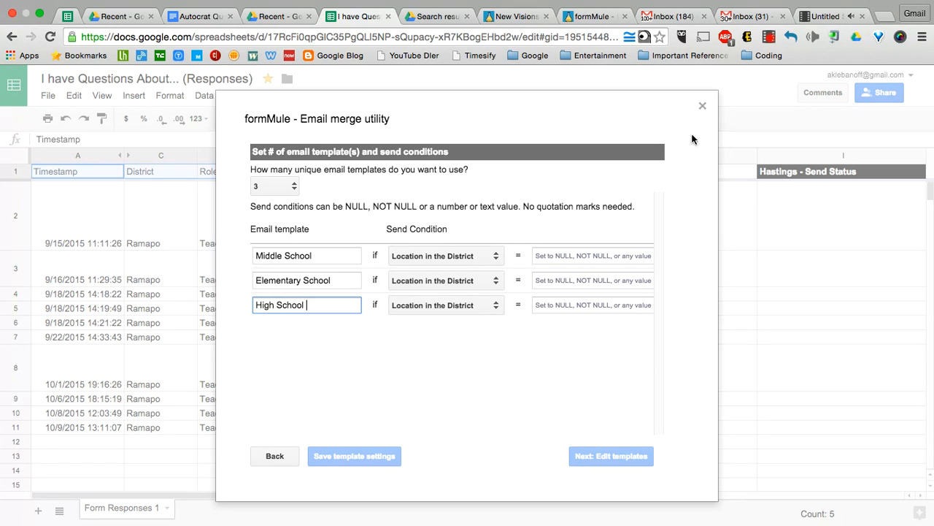
left_click(639, 92)
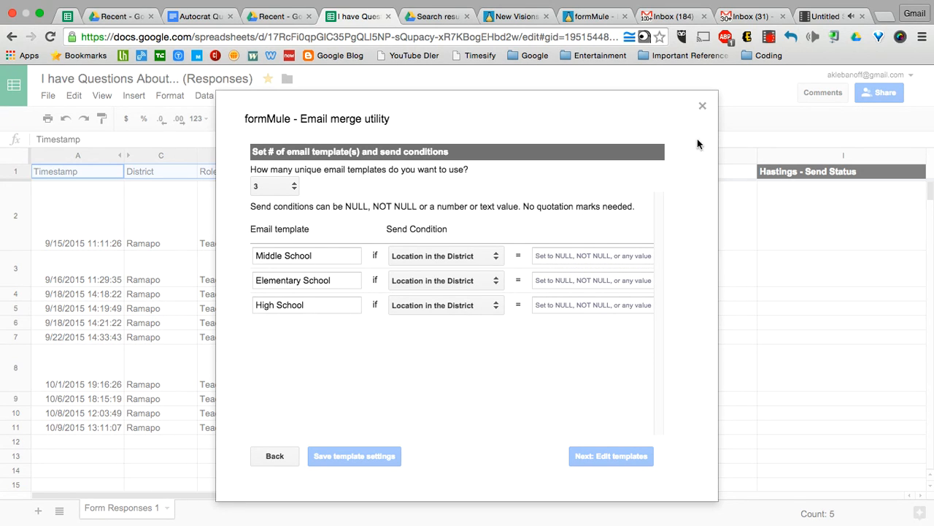
Check the exact Location in the District entries in the other open copy of the responses sheet
left_click(276, 32)
left_click(346, 30)
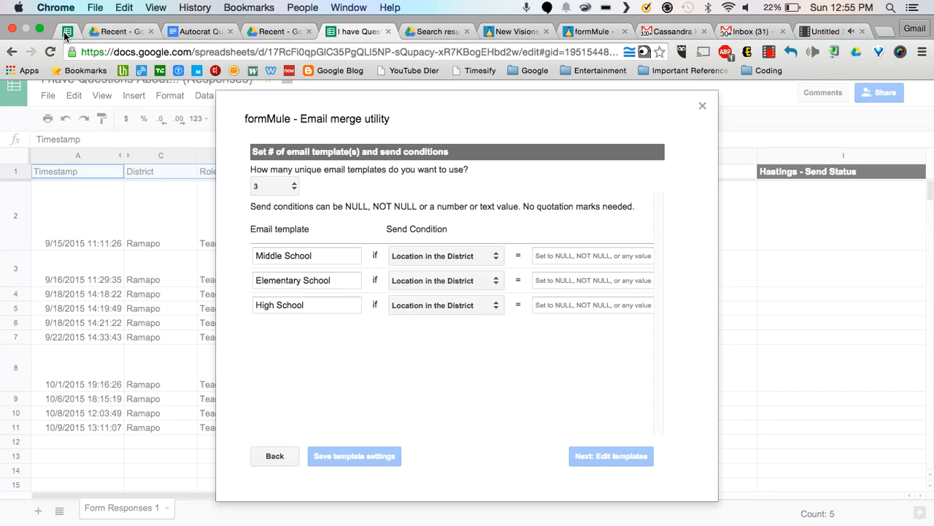
left_click(66, 33)
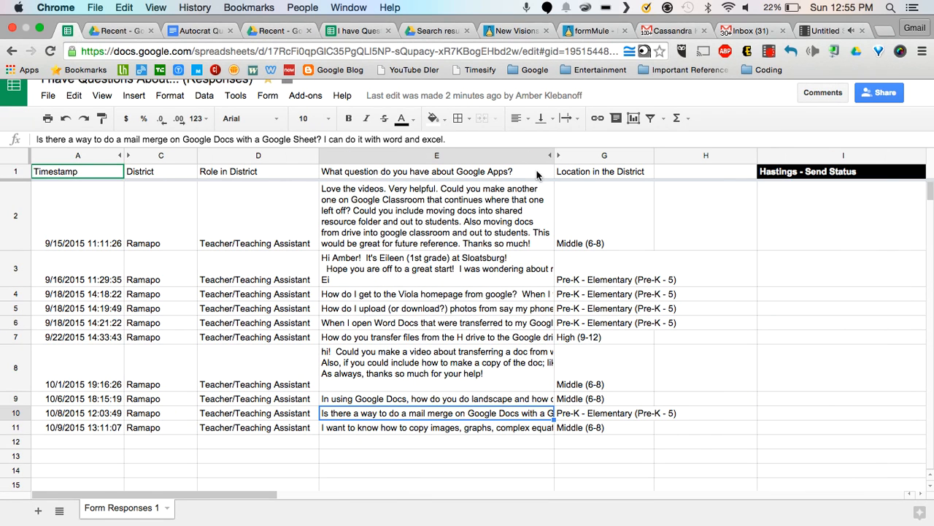
left_click(595, 245)
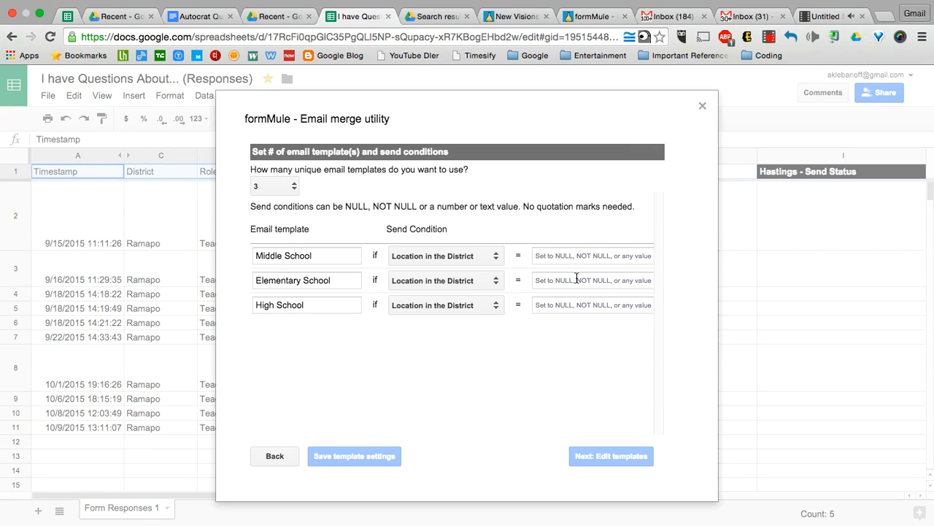
Set the Middle School condition to Middle (6-8) and the Elementary School condition to Pre-K - Elementary (Pre-K - 5), copied from the responses
left_click(587, 255)
type("Middle (6-8)")
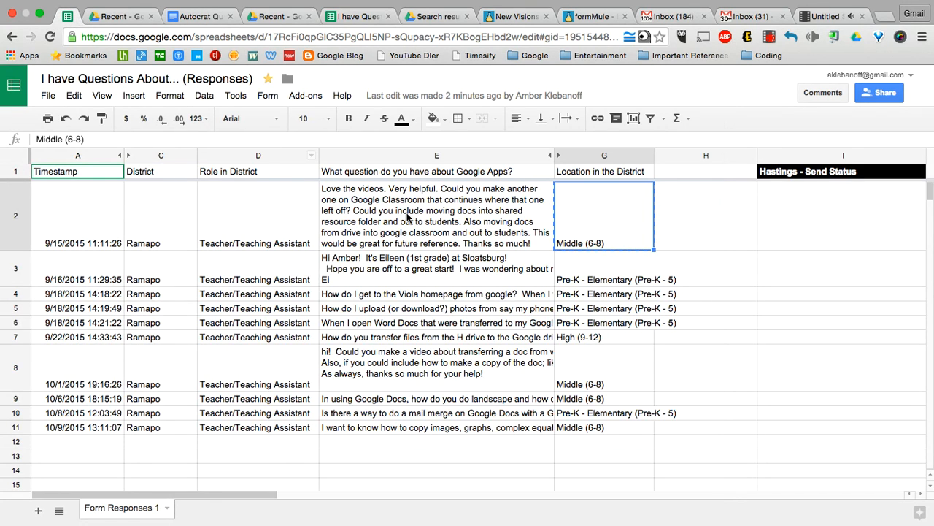
left_click(584, 285)
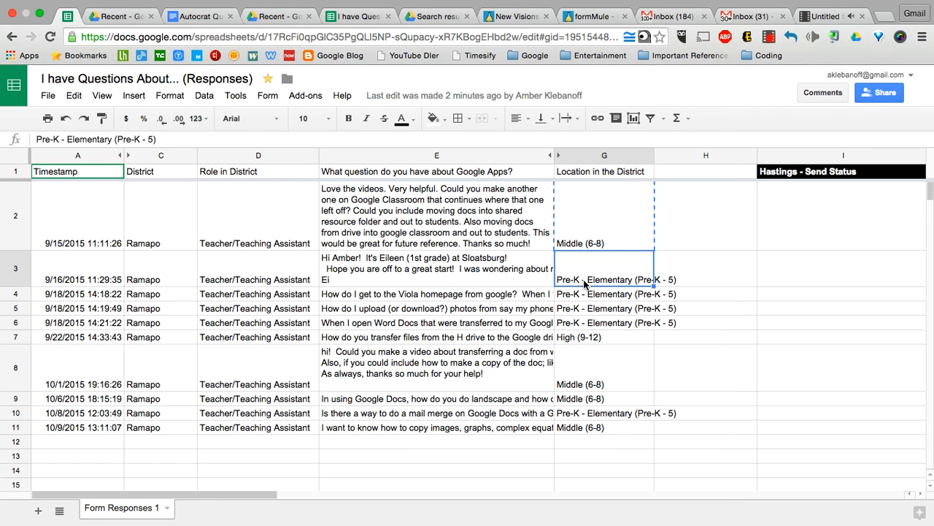
key("super+c")
left_click(342, 16)
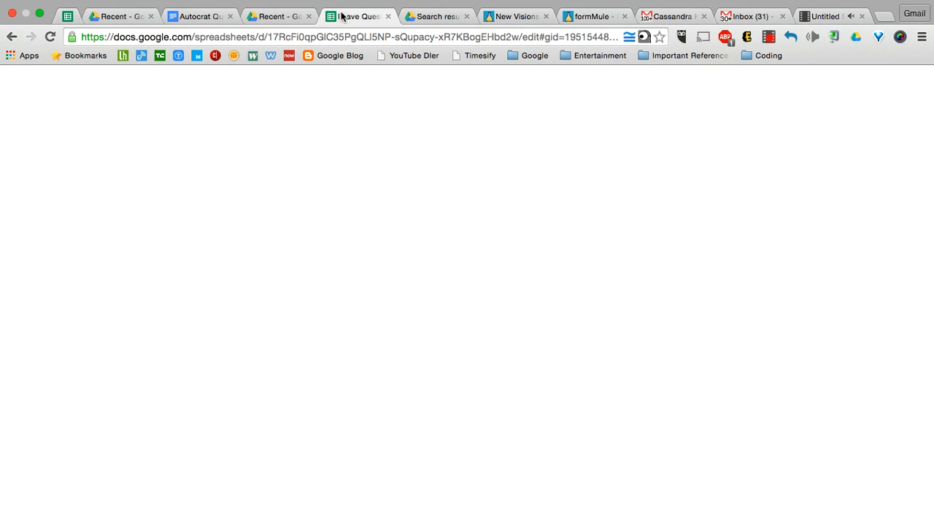
left_click(569, 279)
key("super+v")
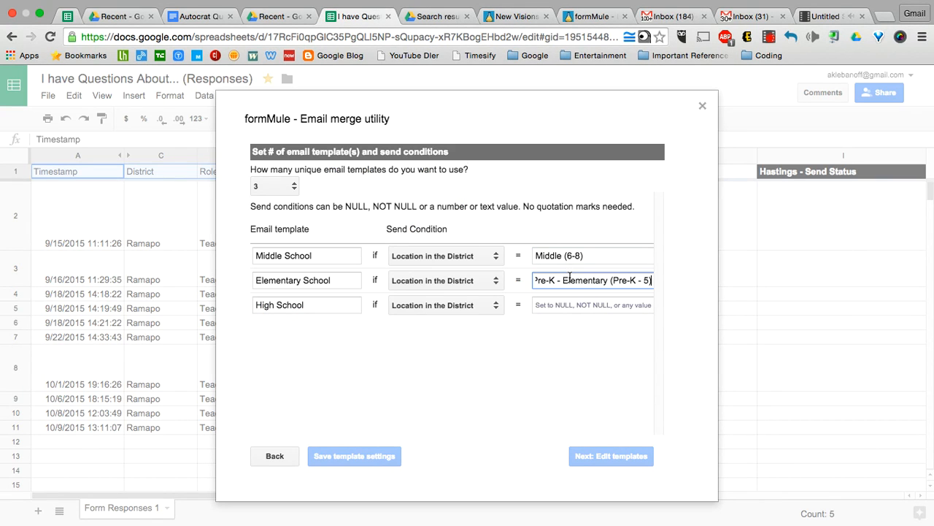
Set the High School send condition to High (9-12), copied from the responses, and save the template settings
left_click(65, 20)
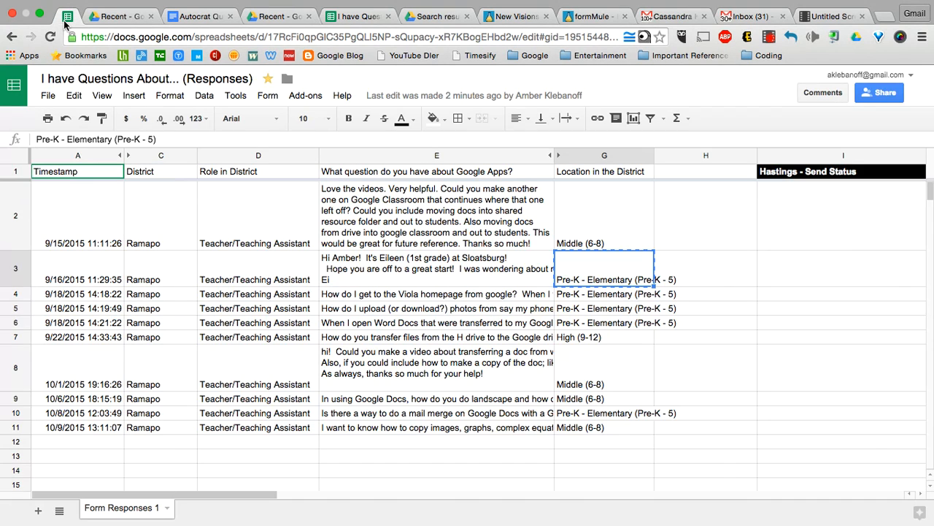
left_click(584, 341)
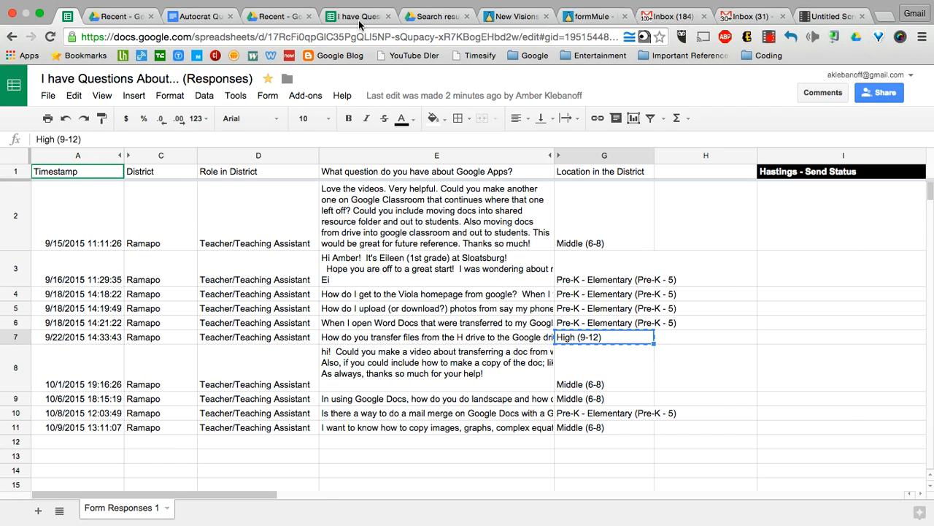
left_click(359, 16)
left_click(592, 303)
key("super+v")
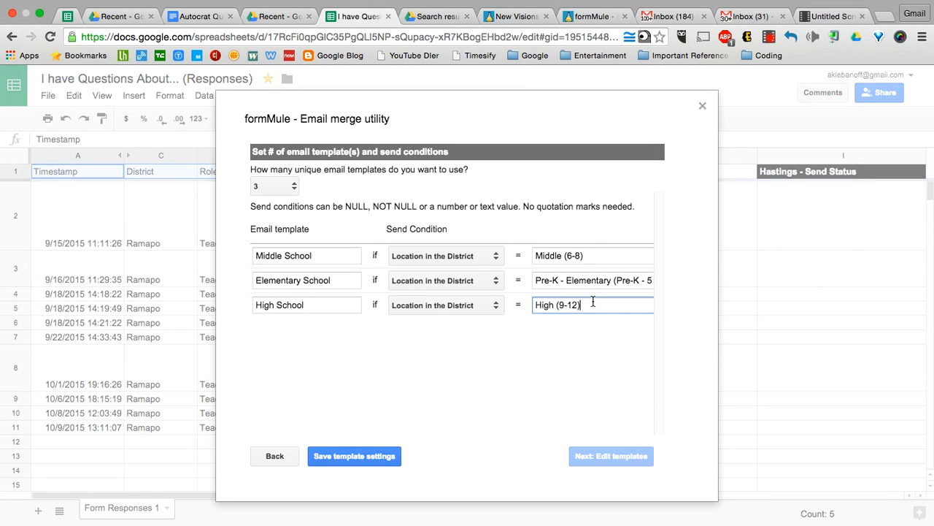
left_click(362, 458)
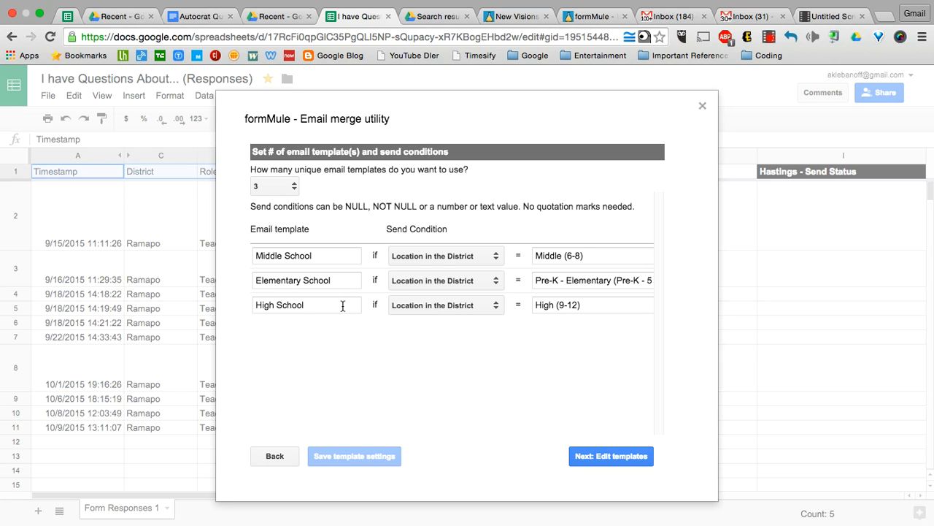
Proceed to editing the templates and address the Middle School email to the Email address merge tag
left_click(629, 458)
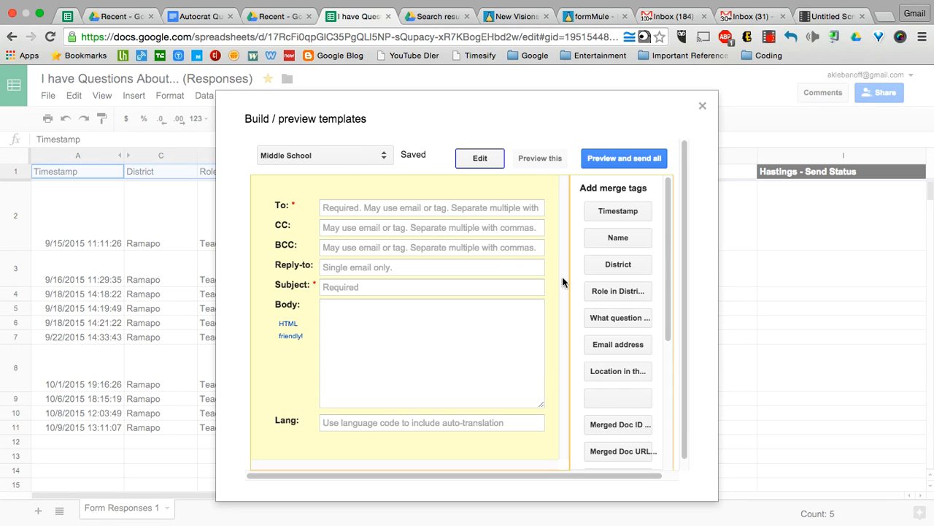
left_click(447, 207)
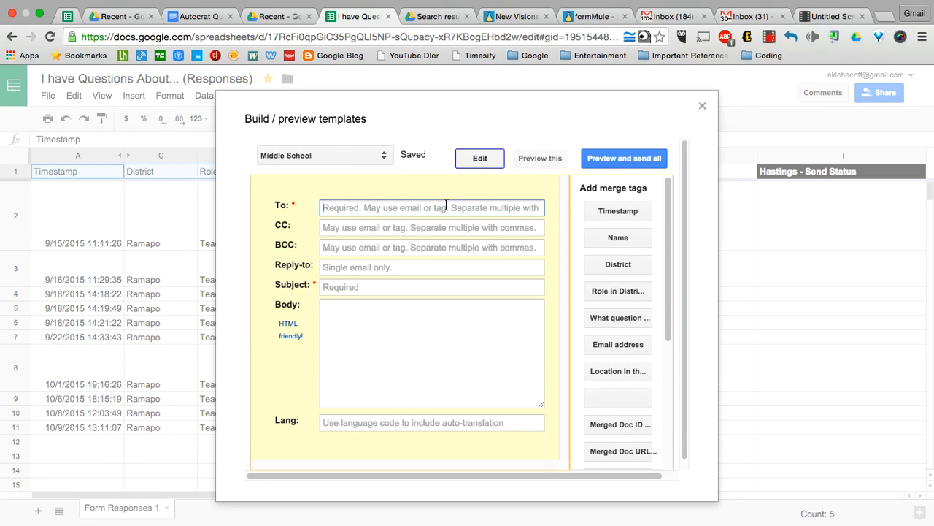
left_click(619, 346)
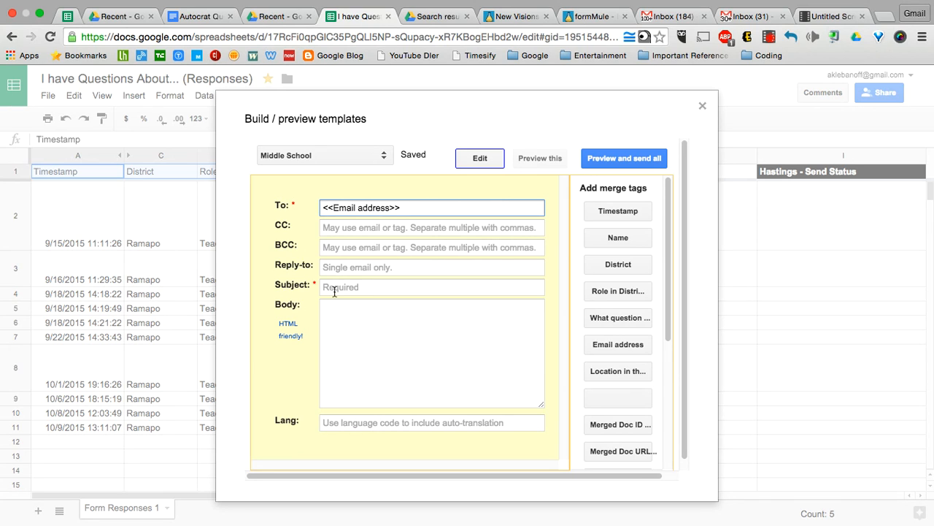
Start the Middle School body with the Name merge tag, followed by "I have received your" and the Google Apps question merge tag
left_click(342, 313)
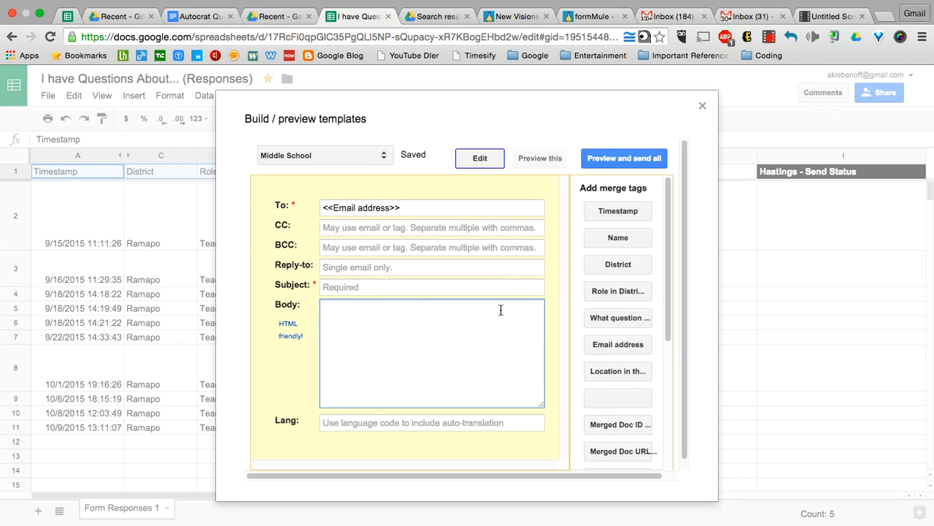
left_click(618, 238)
key("Return")
type("I have ")
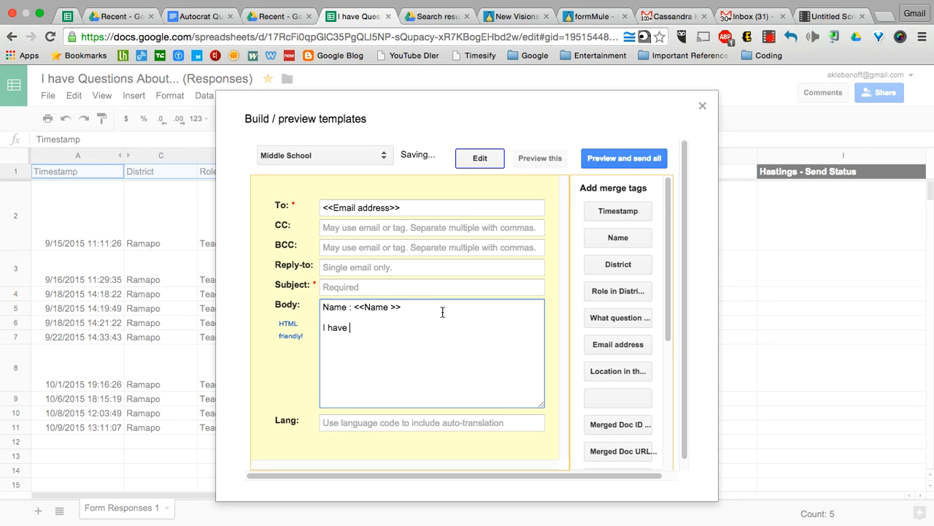
type("recieve")
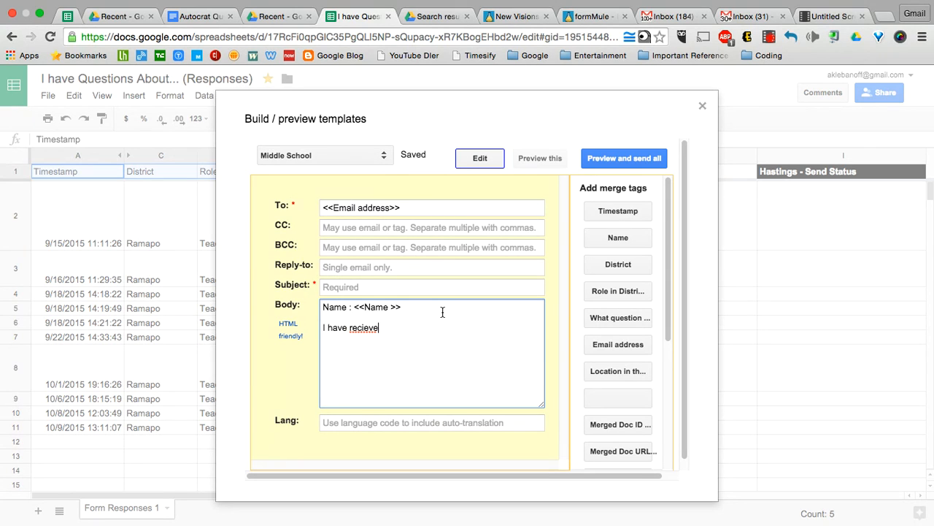
key("BackSpace")
key("BackSpace")
key("BackSpace")
key("BackSpace")
type("eived your")
left_click(616, 319)
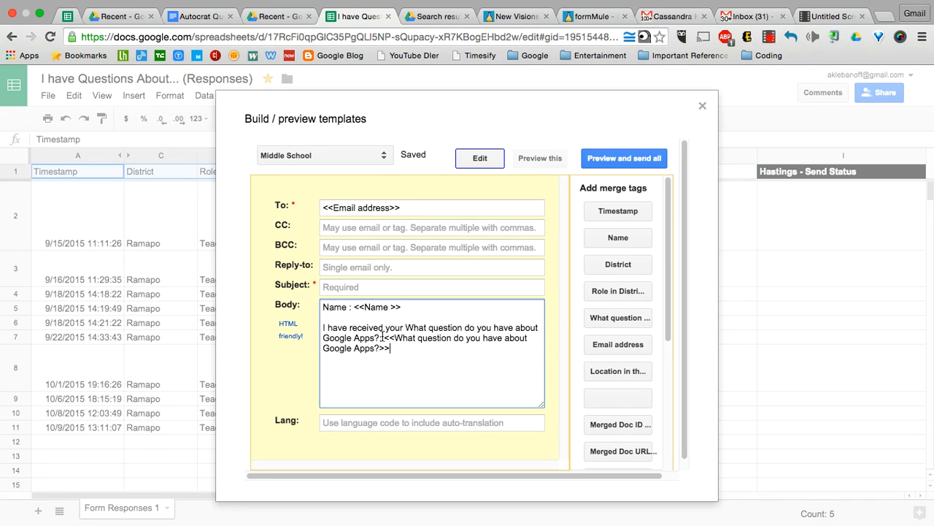
Enclose the question label "What question do you have about Google Apps?" in quotation marks, followed by a colon, before its merge tag
left_click(407, 327)
type("\"")
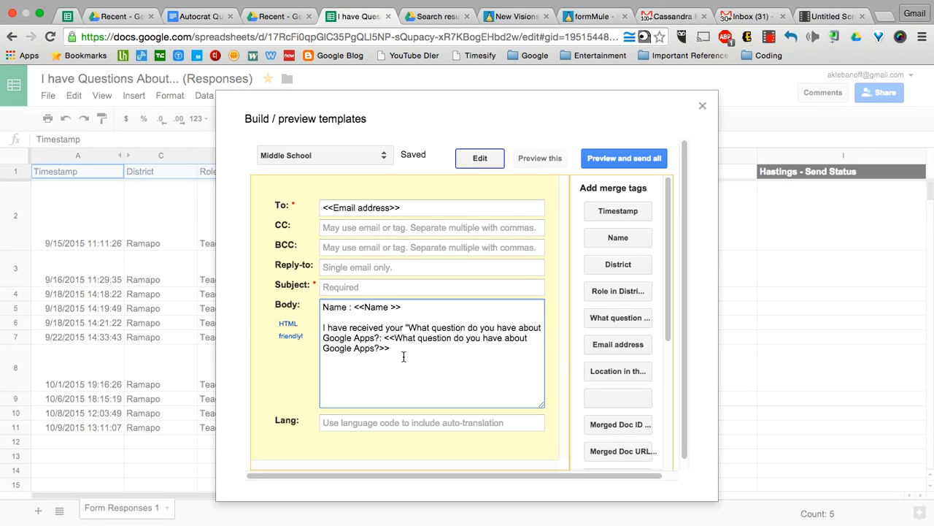
key("BackSpace")
type("\"")
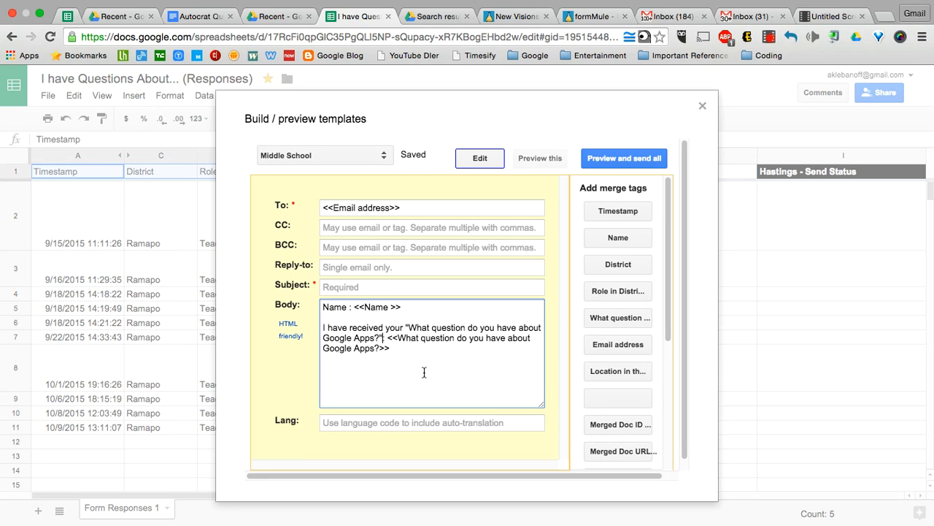
type(":")
Add a closing paragraph to the Middle School body: "Please feel free to book an appointment at ramapo-sms.youcanbook.me"
key("Return")
key("Return")
type("Please")
type("feel fre")
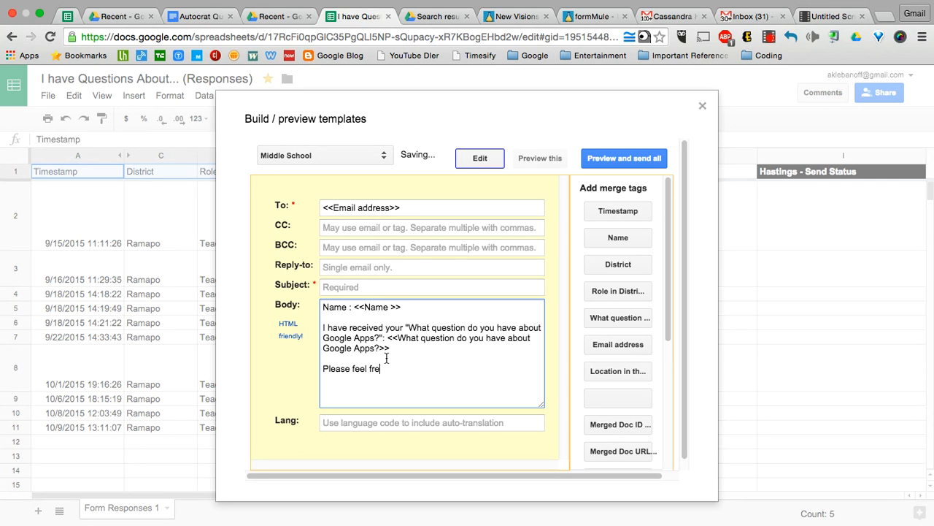
type("e to book an ")
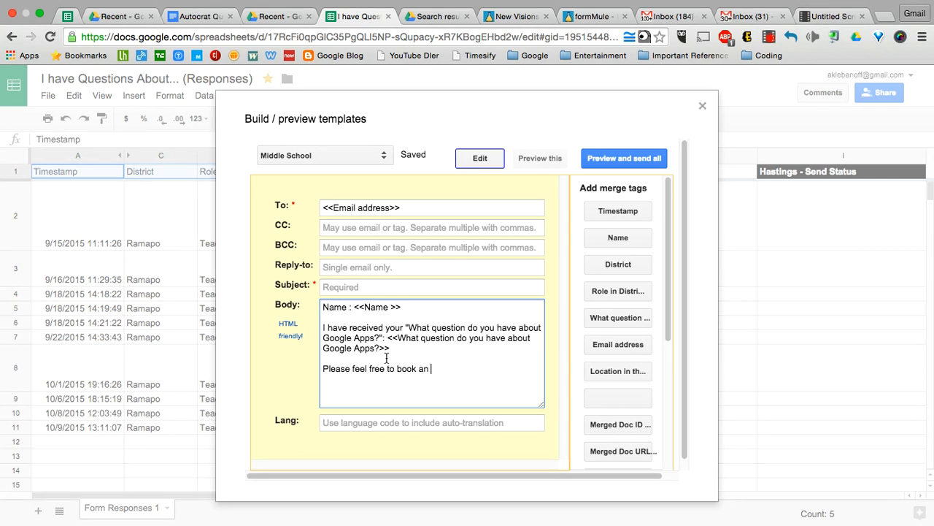
type("appointment at")
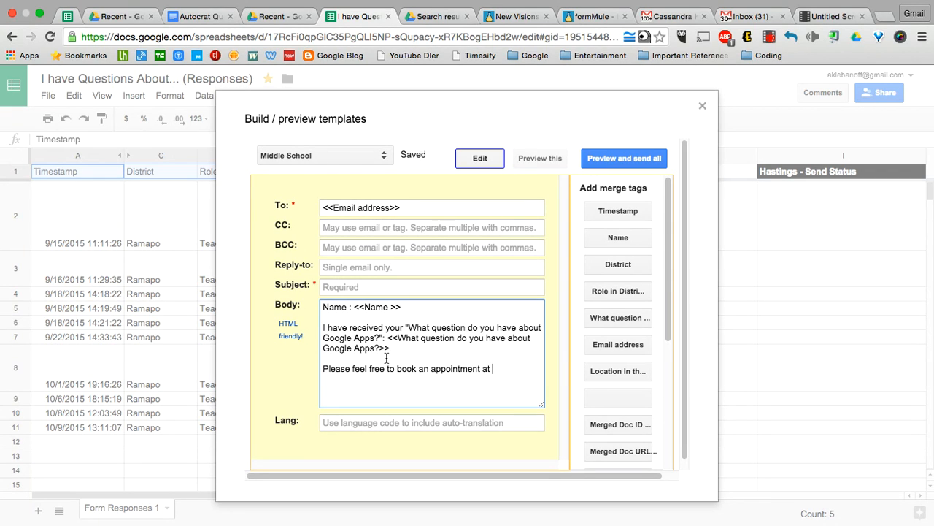
type(" ramapo-sms.youc")
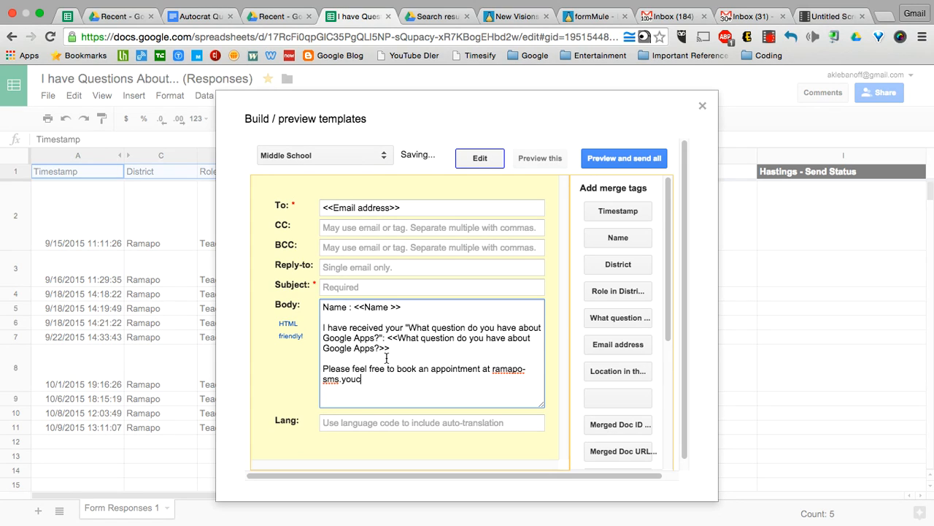
type("anbook.me")
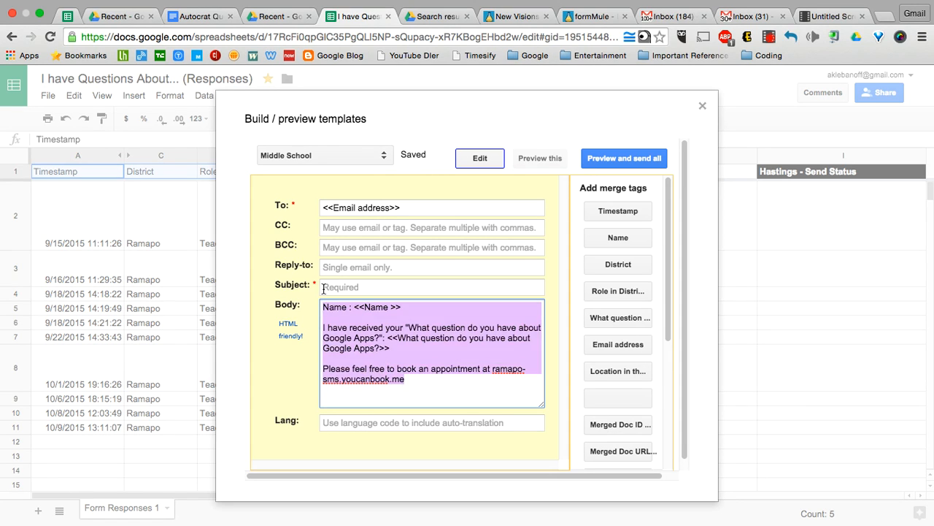
Address the High School template to the Email address merge tag and copy the Middle School body text into it
left_click_drag(417, 379, 321, 289)
key("super+c")
left_click(383, 154)
left_click(377, 178)
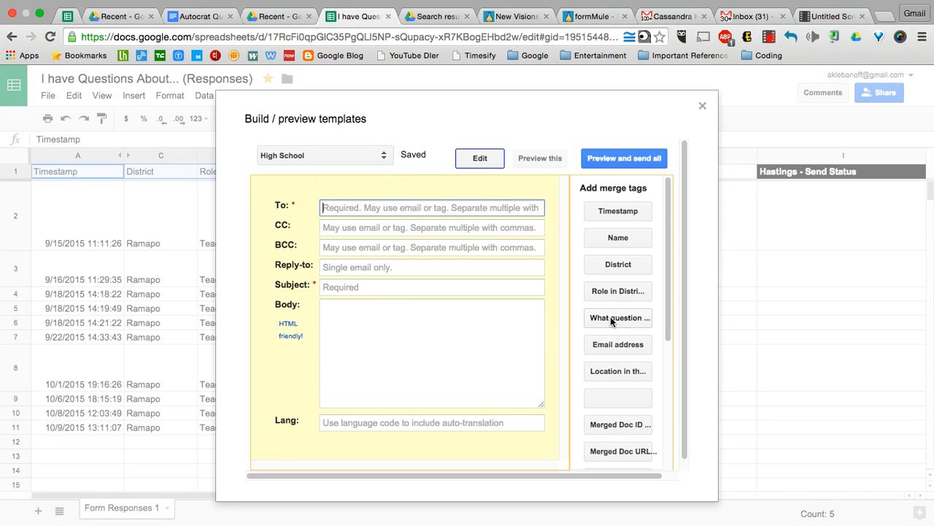
left_click(628, 346)
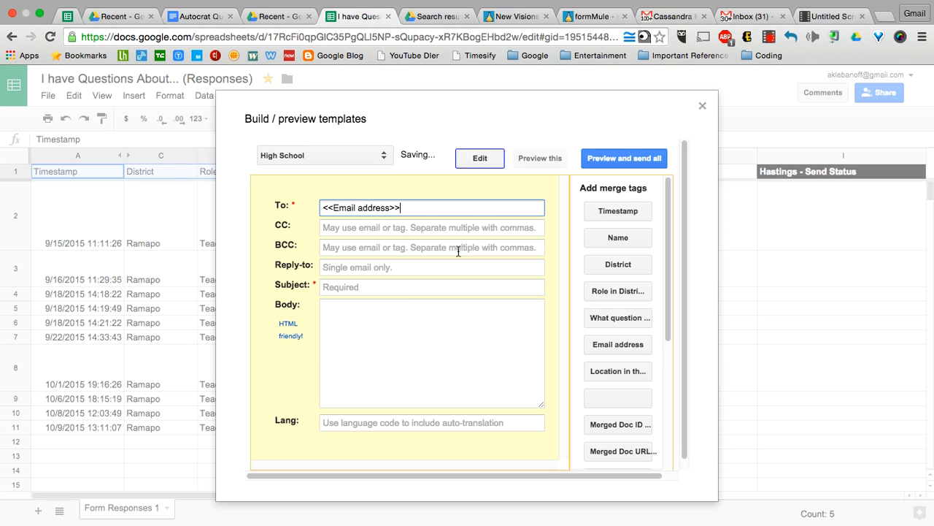
left_click(364, 292)
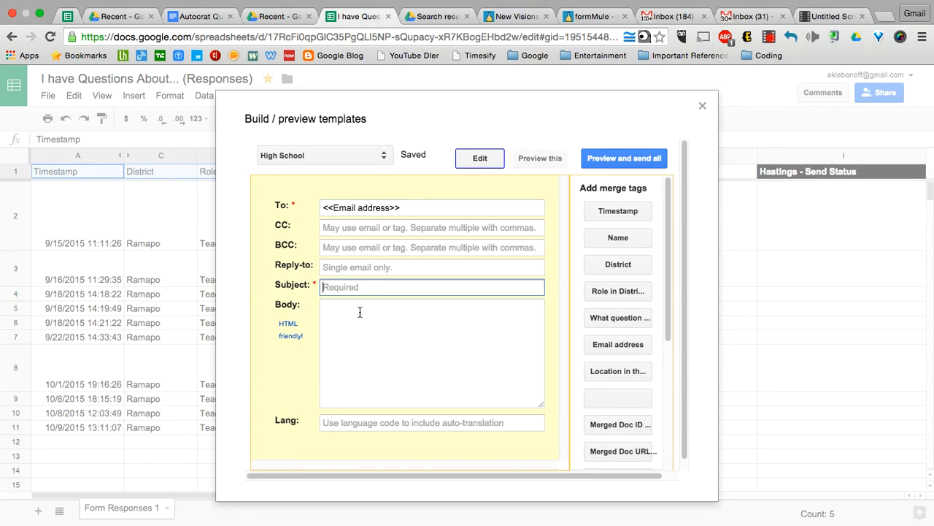
left_click(361, 313)
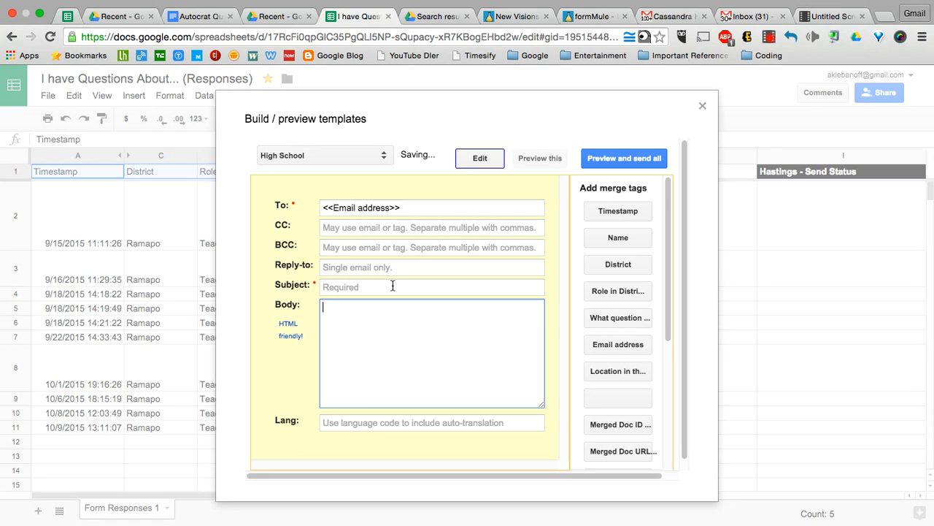
key("super+v")
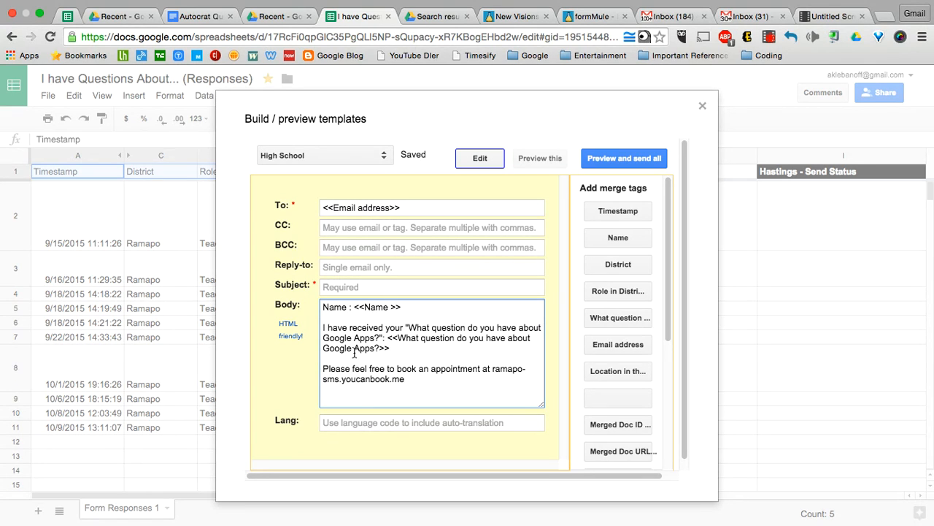
Change the booking link in the High School body to ramapo-shs.youcanbook.me
double_click(332, 379)
left_click(332, 379)
key("BackSpace")
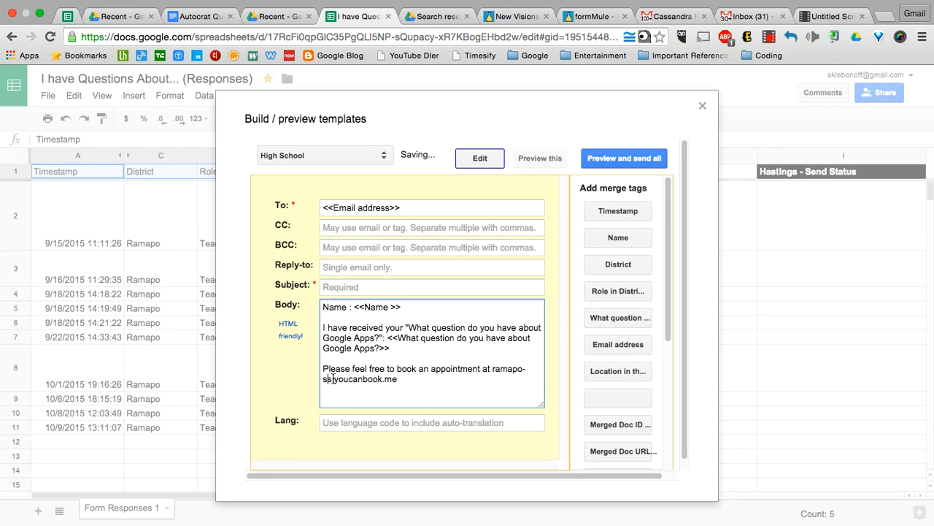
type("hs")
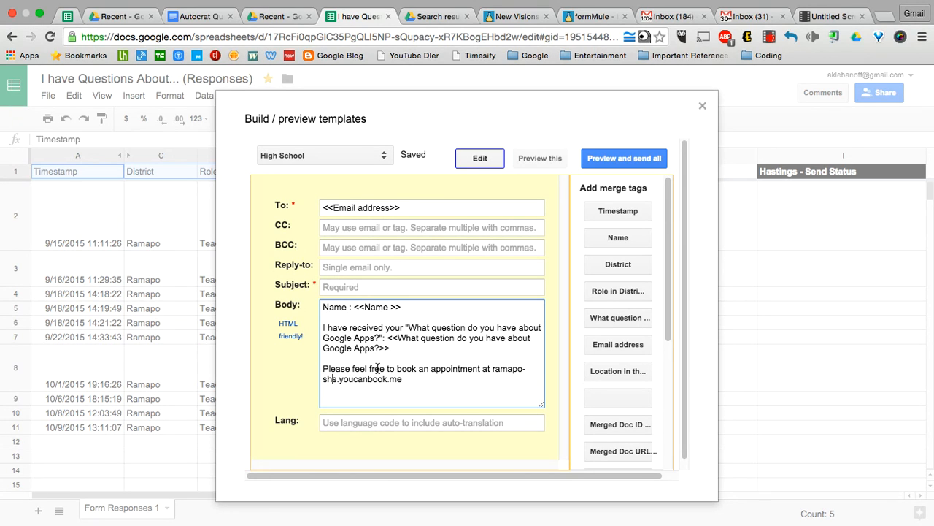
Enter "I have Questions about form" as the subject of the High School template
left_click(376, 288)
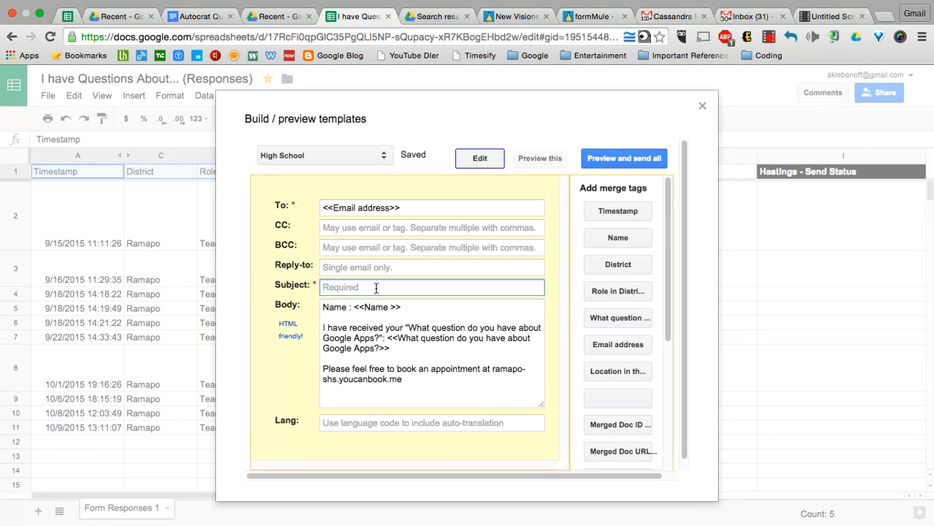
type("I Have ")
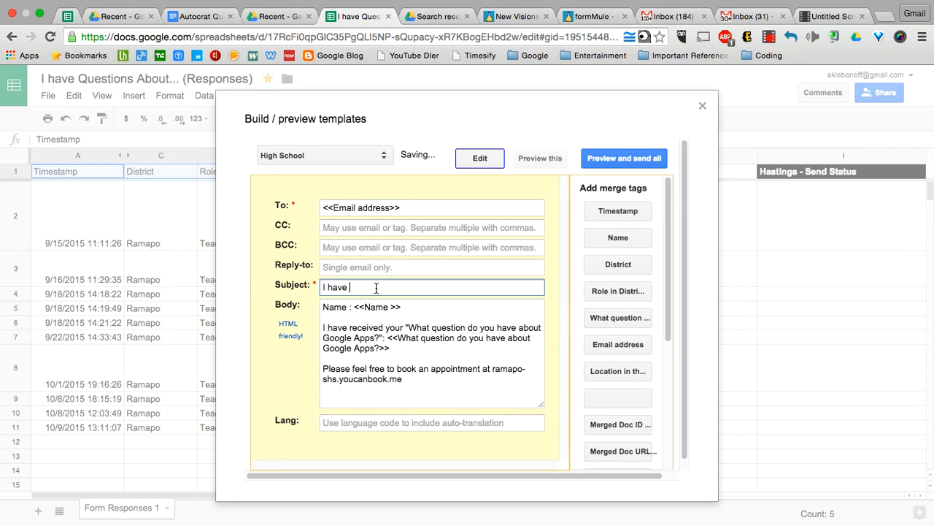
type("Question")
key("BackSpace")
type("s about form")
Enter "I have questions about form" as the subject of the Middle School template
left_click(379, 155)
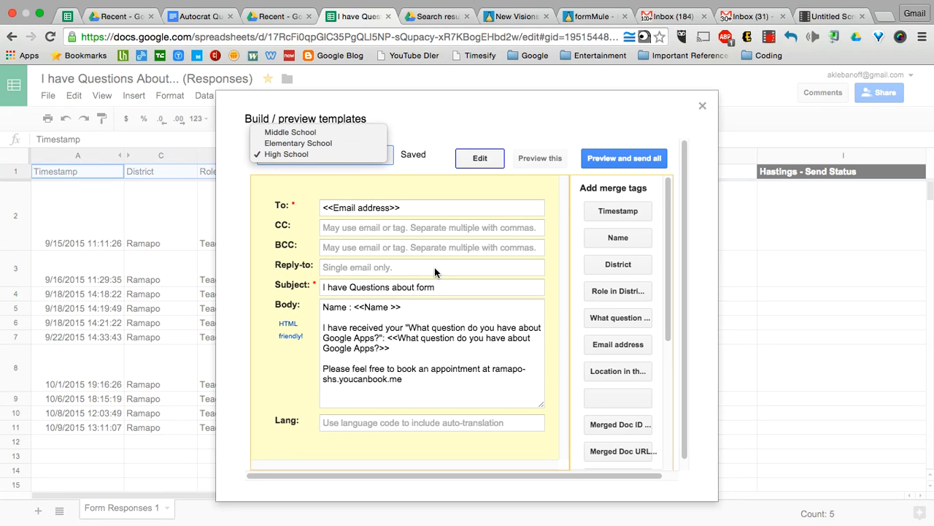
left_click(332, 132)
left_click(401, 286)
type("I have")
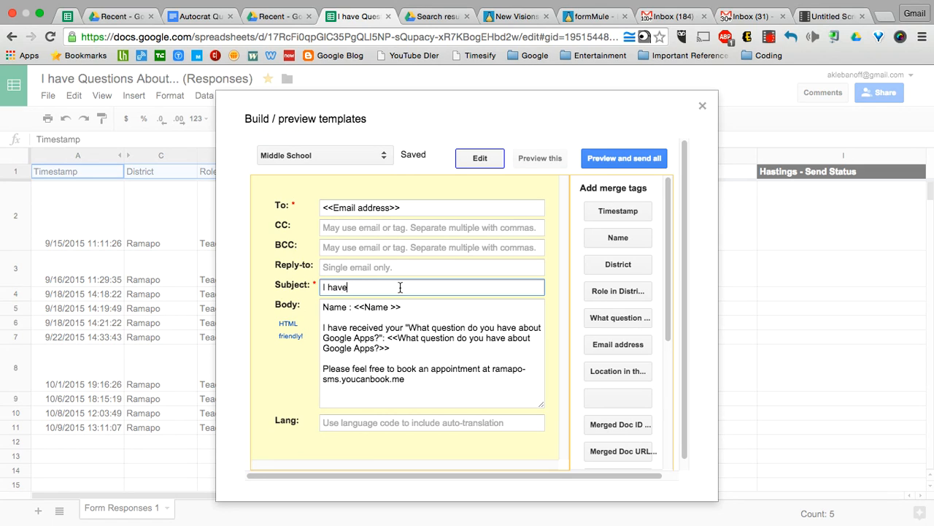
type(" questions about form")
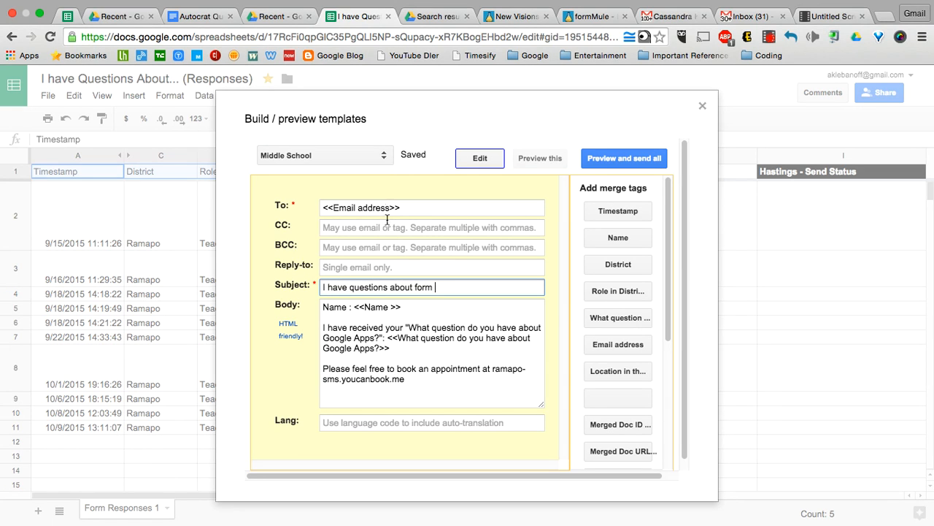
Address the Elementary School template to the Email address merge tag and enter "I have questions about form" as its subject
left_click(371, 157)
left_click(367, 166)
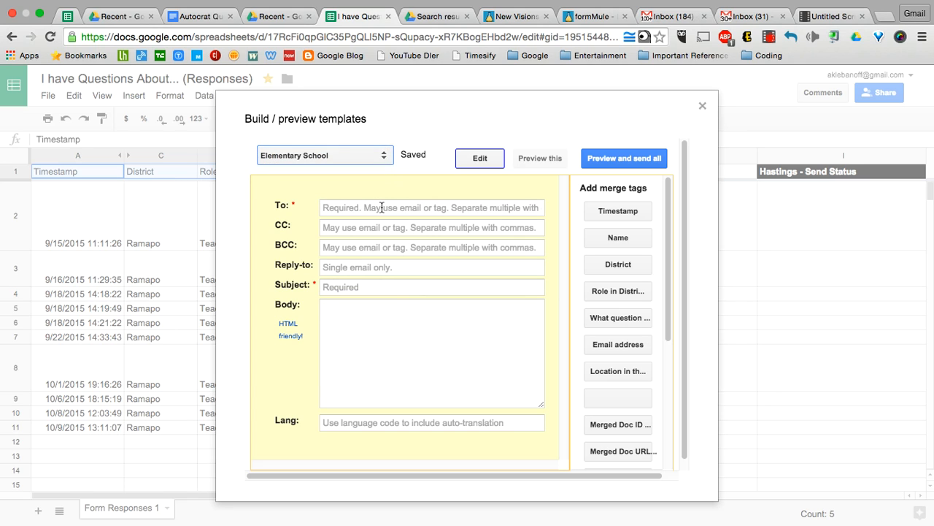
left_click(382, 207)
left_click(618, 345)
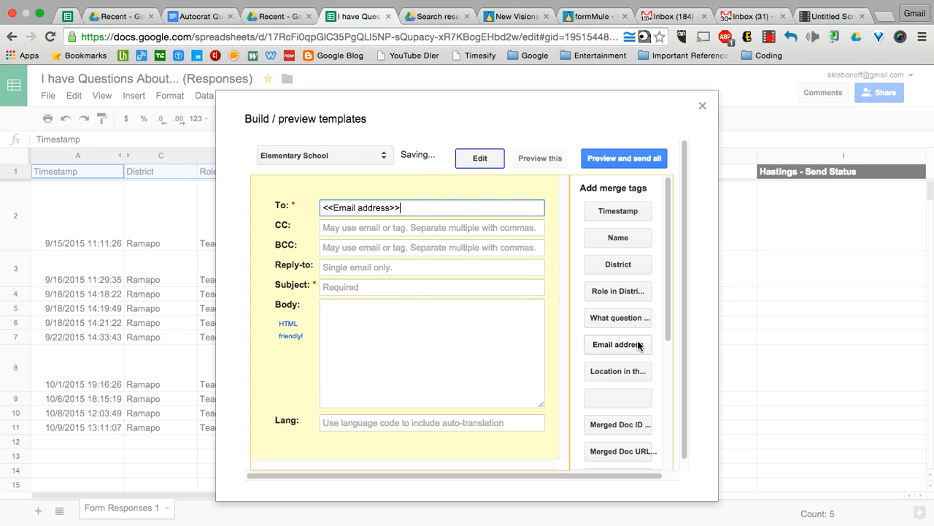
left_click(427, 285)
type("I have ")
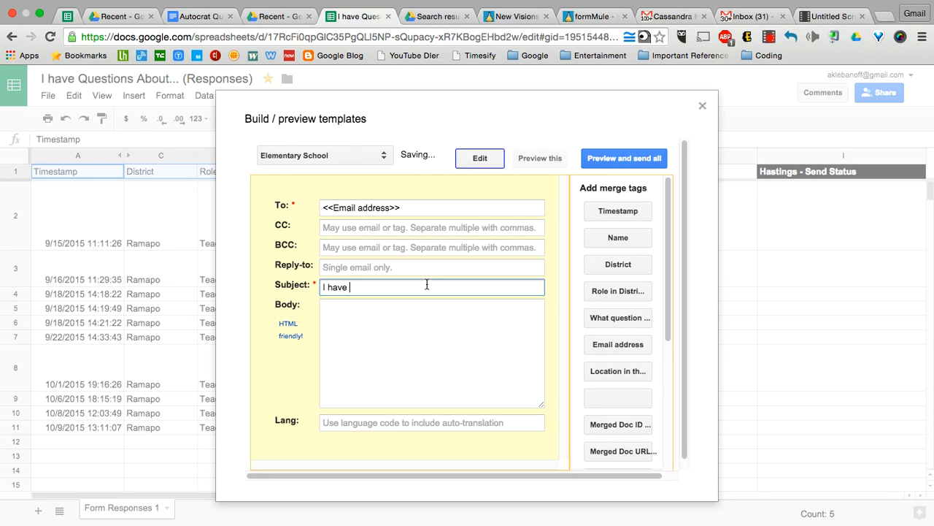
type("questions about form")
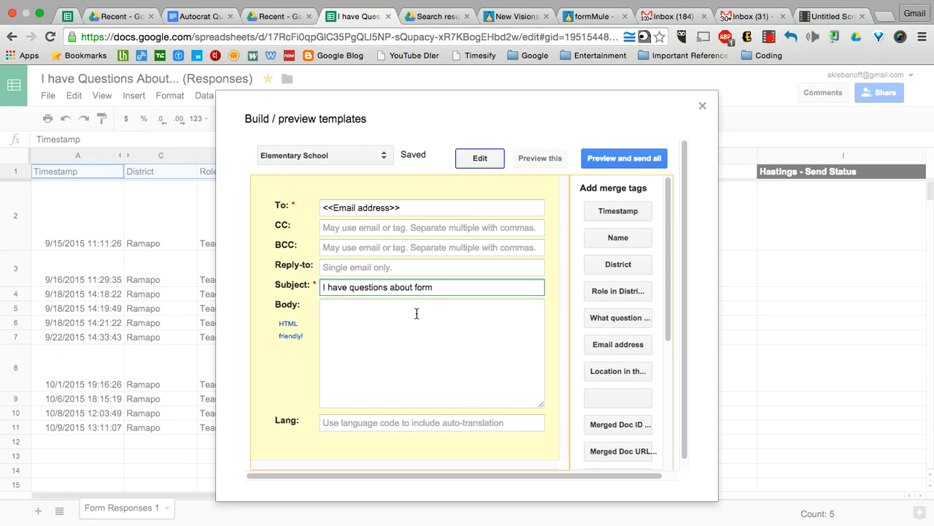
left_click(417, 313)
type("Name :")
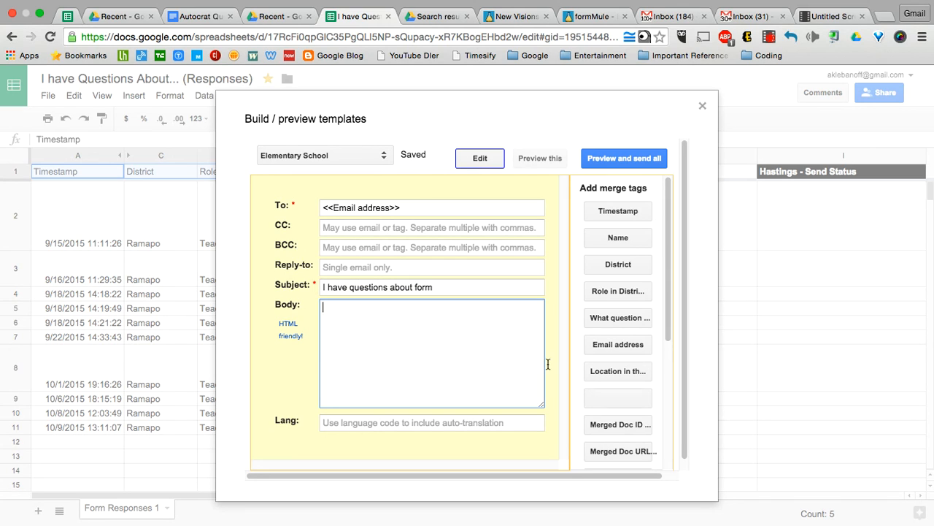
left_click(619, 238)
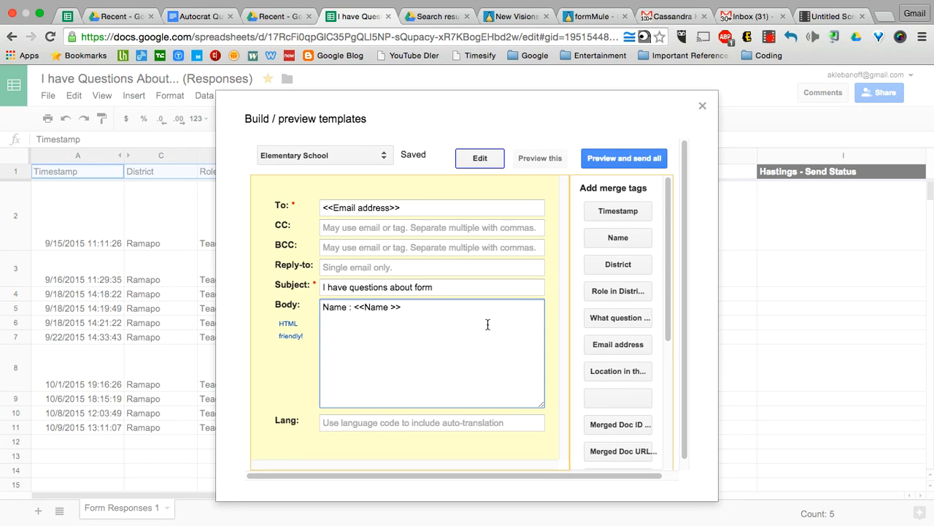
key("Return")
type("I have")
key("BackSpace")
key("BackSpace")
key("BackSpace")
key("BackSpace")
Replace the Elementary School body with the Middle School body text and delete its appointment booking sentence
left_click_drag(386, 329, 309, 295)
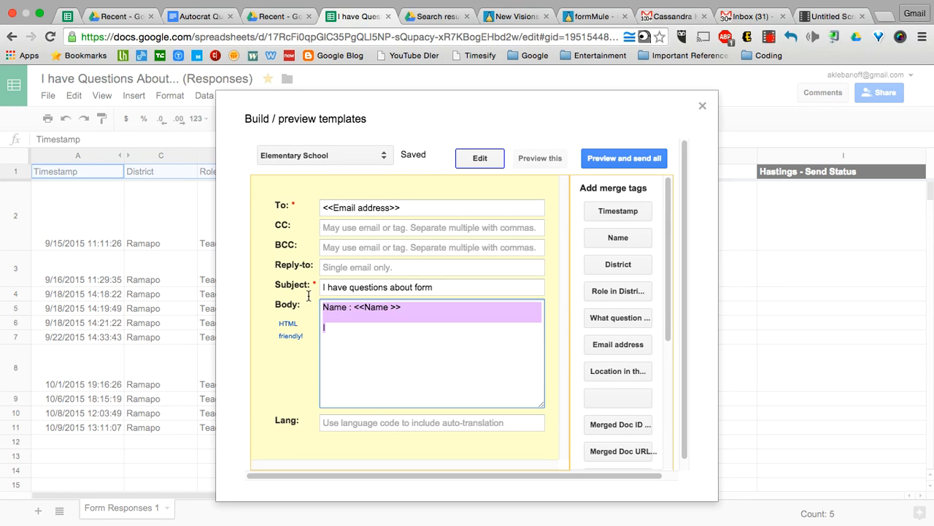
type("Name : <<Name >>  I have received your \"What question do you have about Google Apps?\": <<What question do you have about Google Apps?>>  Please feel free to book an appointment at ramapo-sms.youcanbook.me")
left_click_drag(406, 380, 312, 372)
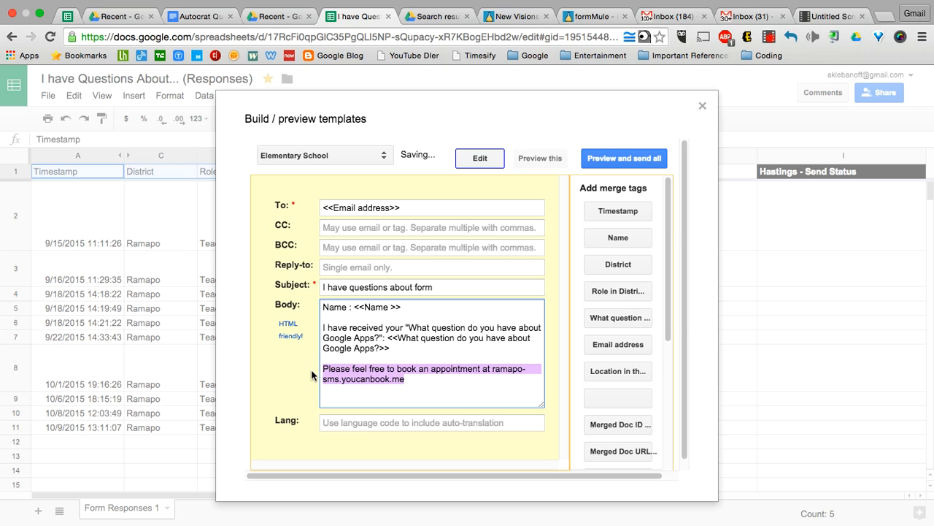
key("BackSpace")
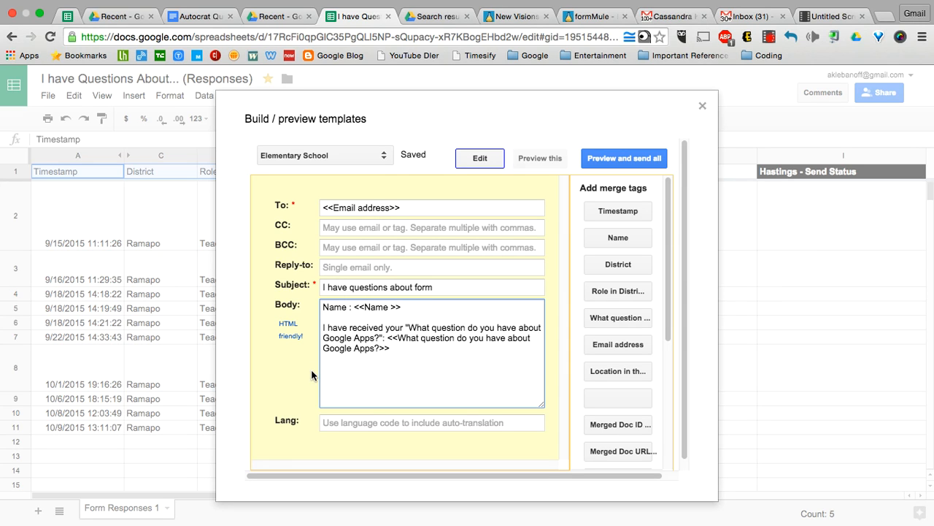
End the Elementary School body with "I am looking forward to seeing you again at our next ET PD workshop!"
type("I am looking forwar")
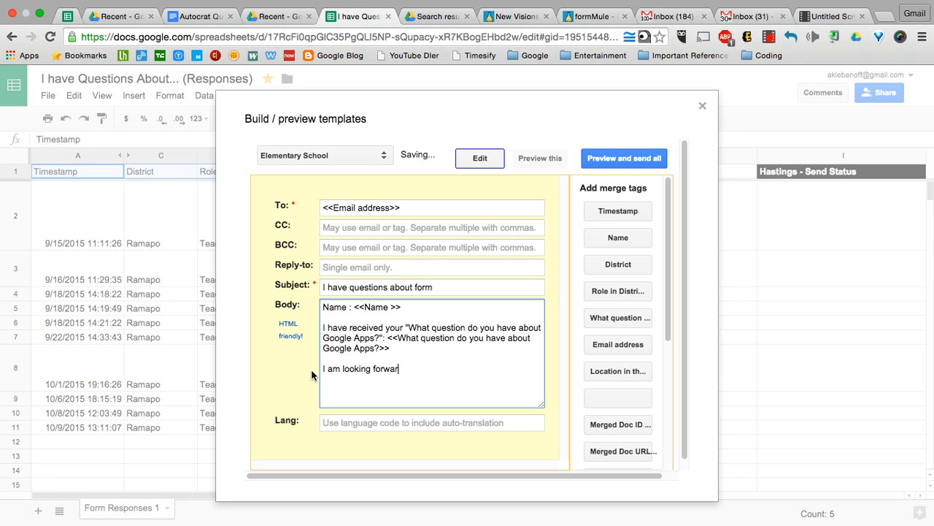
type("d to seing you again")
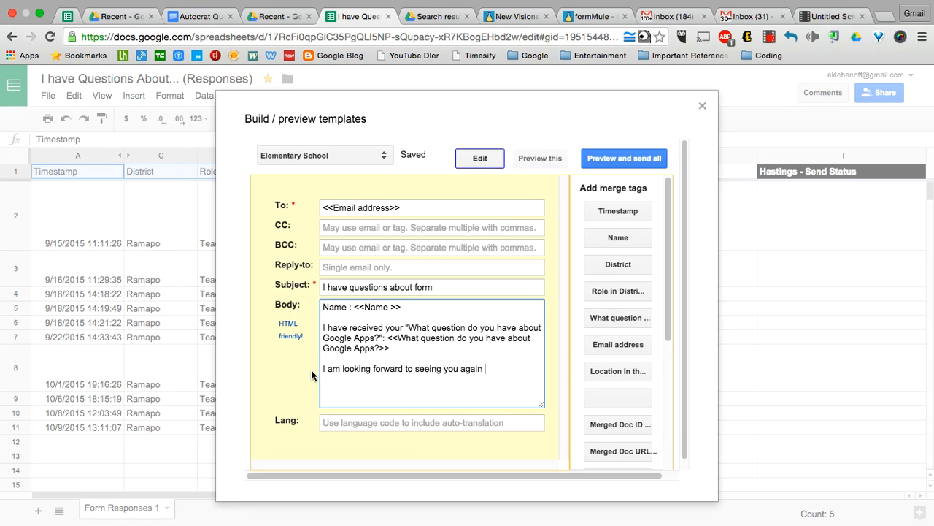
type(" at our next")
key("BackSpace")
key("BackSpace")
type("xt ")
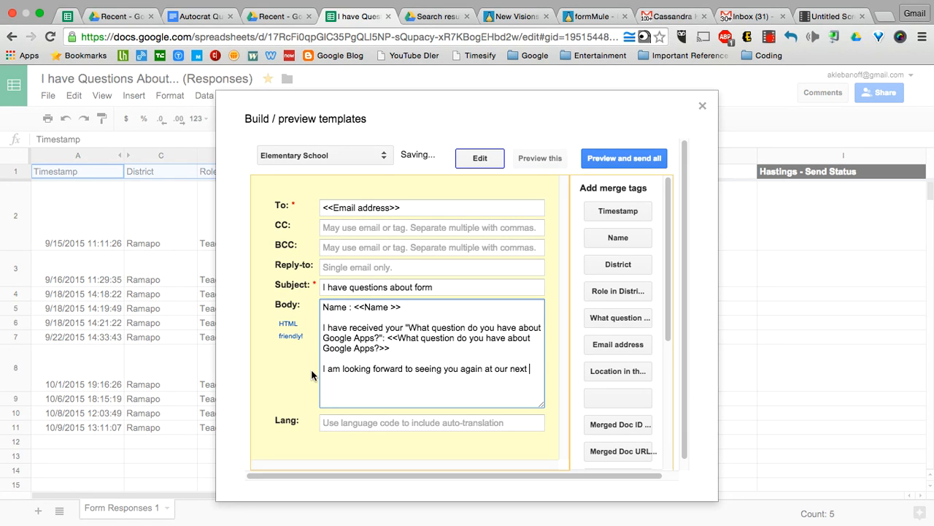
type("ET OD ")
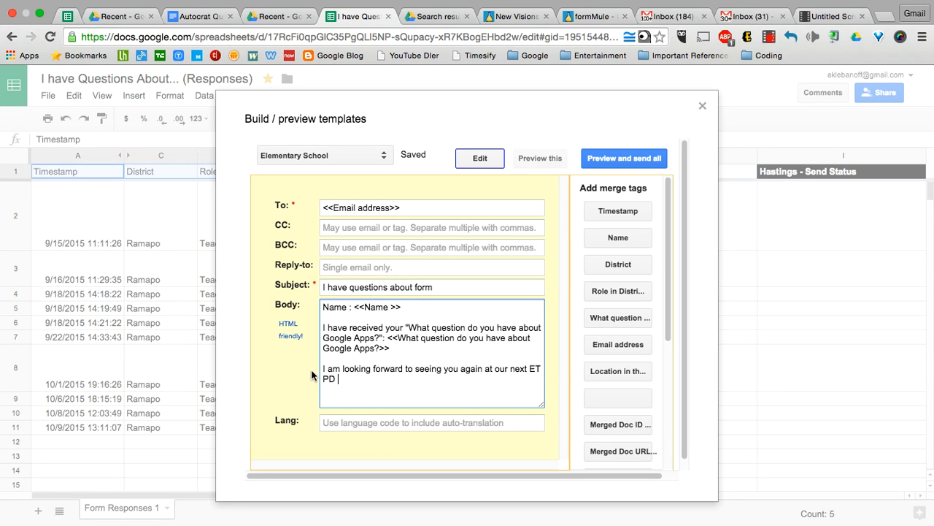
type("workshop!")
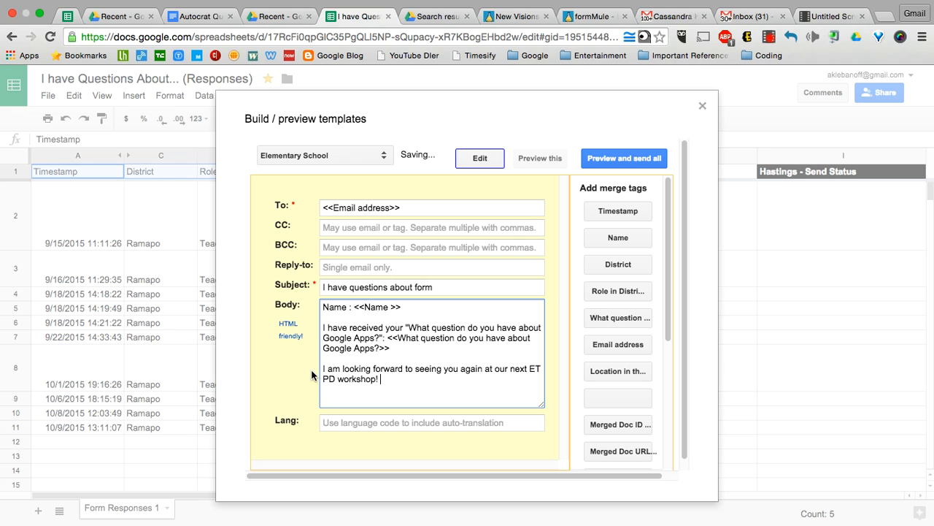
Preview all merged emails and check the recipient, subject and body of the first Middle School and Elementary School messages
left_click(648, 157)
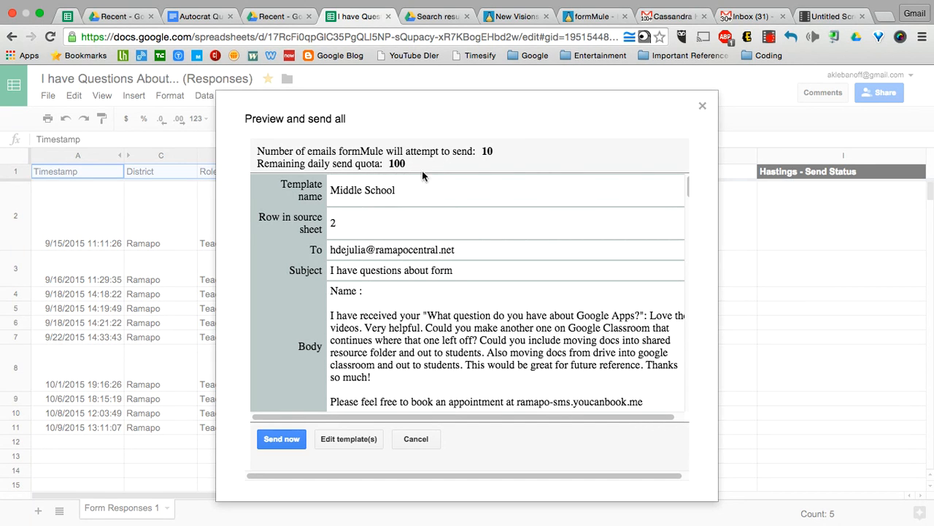
scroll(473, 238, "down", 1)
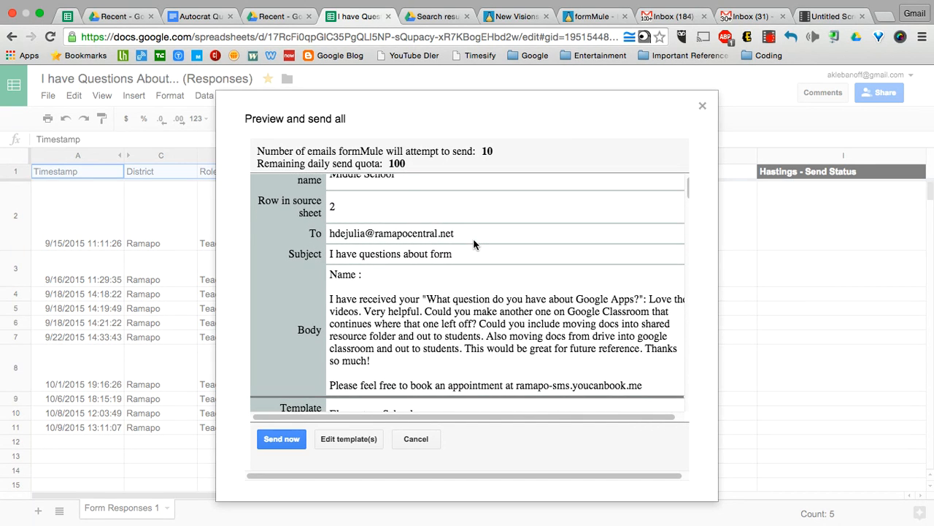
scroll(473, 238, "right", 1)
scroll(473, 238, "down", 2)
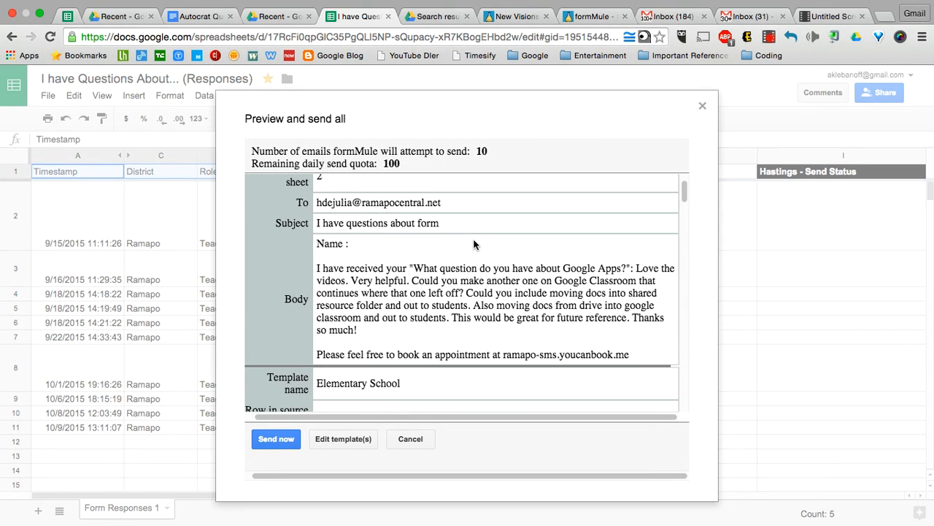
scroll(473, 244, "up", 2)
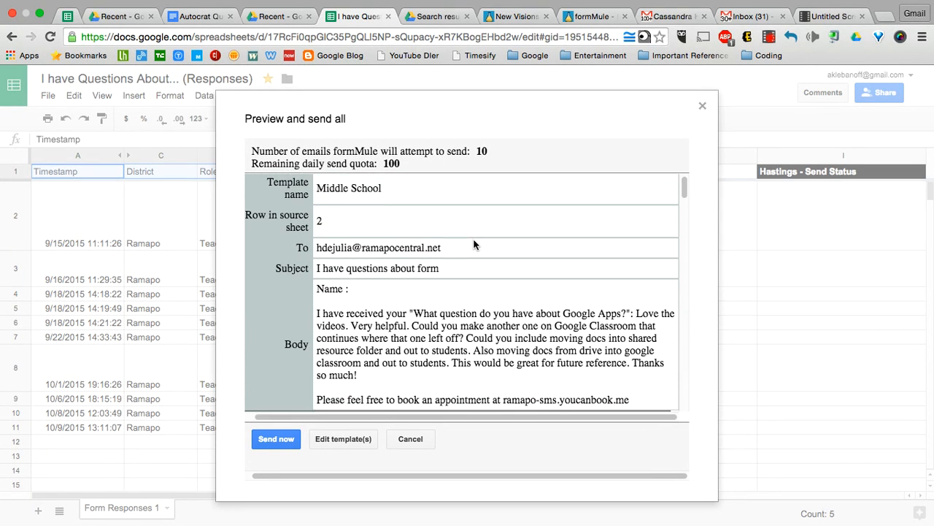
scroll(473, 244, "down", 4)
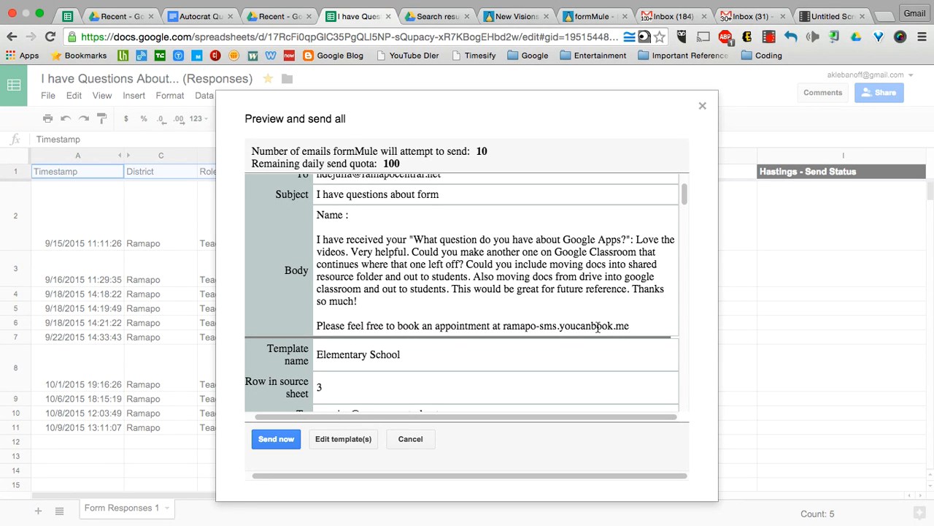
scroll(597, 319, "down", 5)
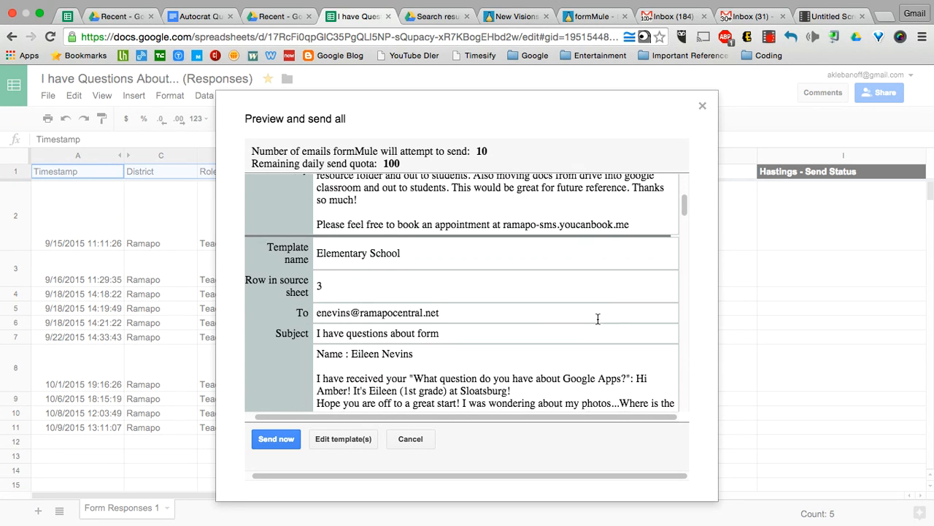
scroll(598, 325, "up", 5)
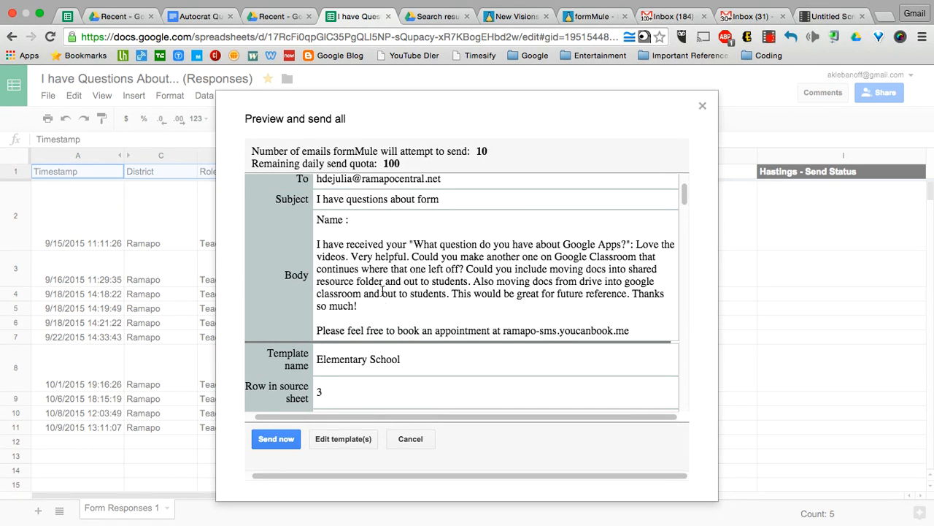
scroll(382, 299, "down", 3)
scroll(383, 304, "down", 5)
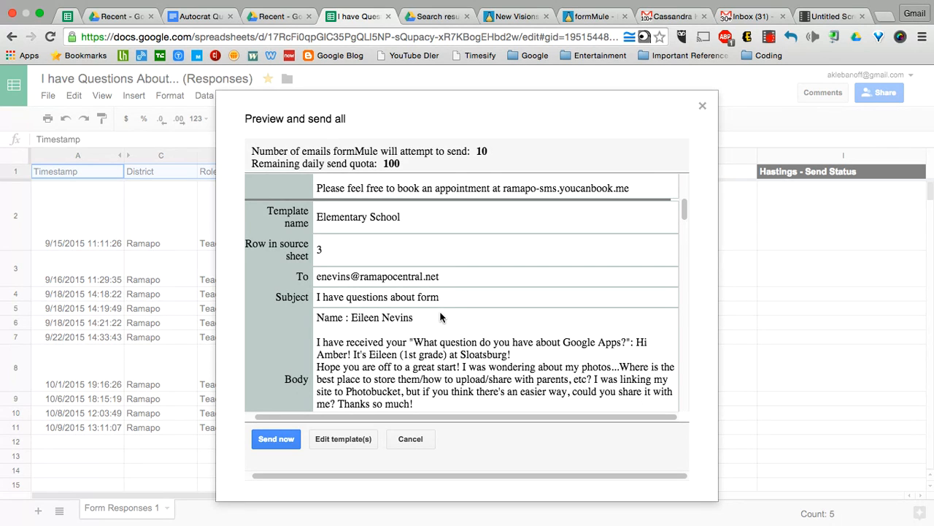
Return to the templates and remove the "Name :" label before the Name merge tag in the Middle School body
left_click(343, 439)
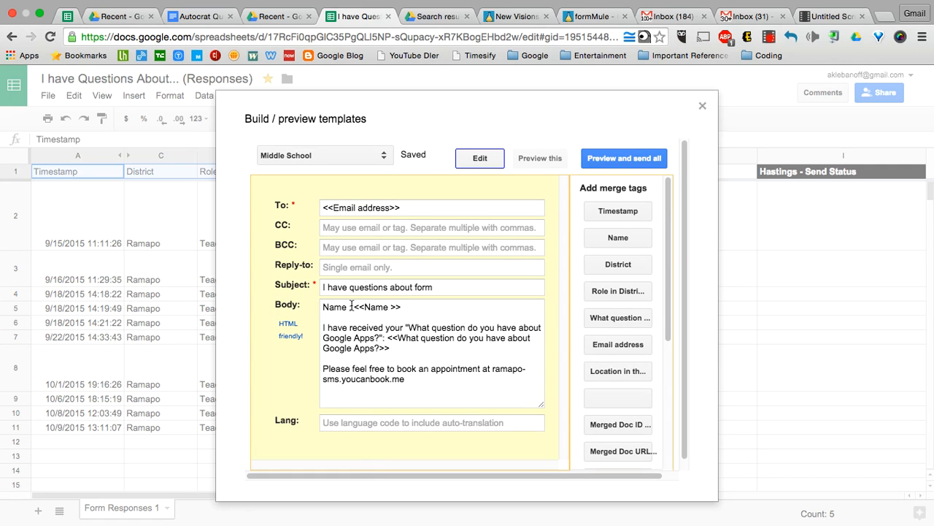
left_click_drag(353, 307, 322, 305)
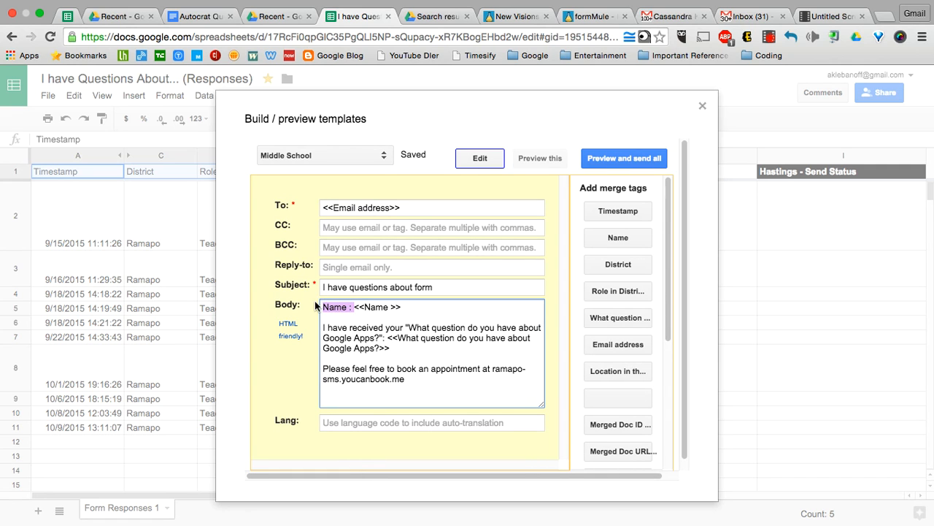
key("BackSpace")
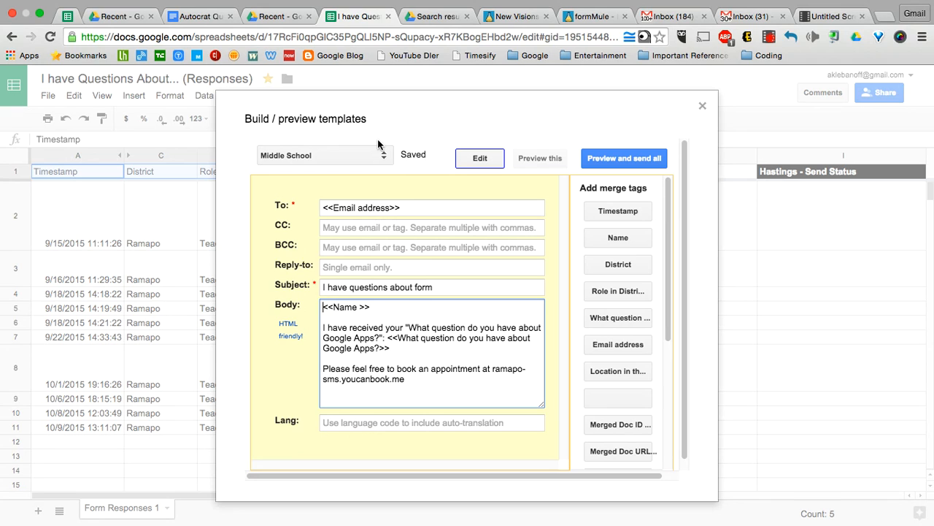
Remove the "Name :" label before the Name merge tag in the Elementary School body
left_click(385, 152)
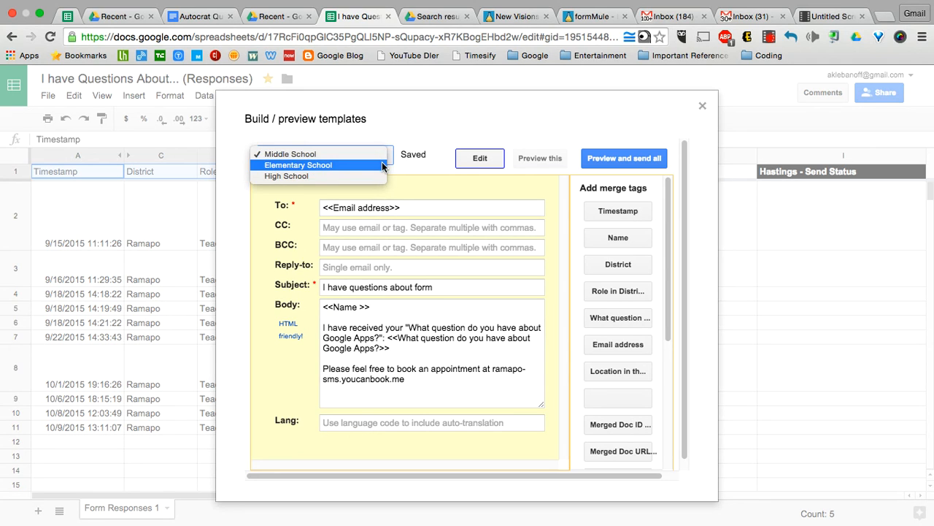
left_click(383, 165)
left_click_drag(363, 306, 292, 306)
key("BackSpace")
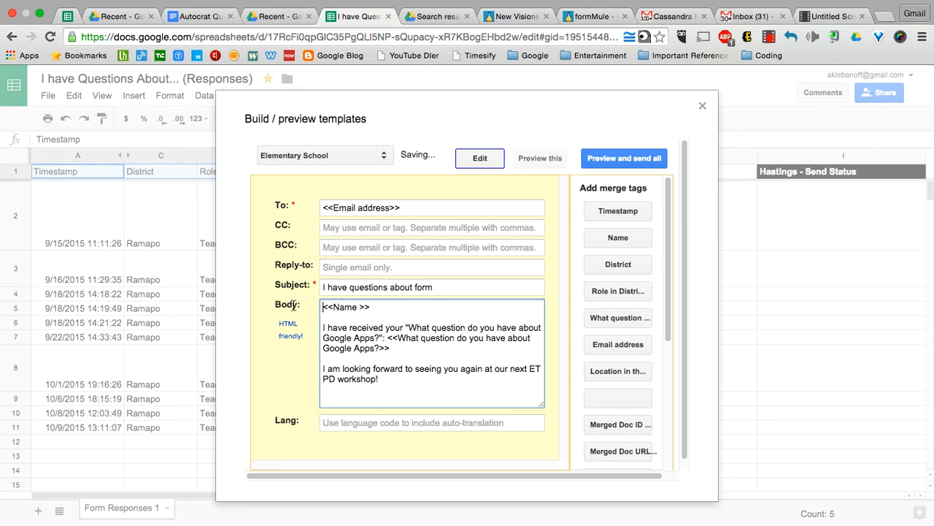
Remove the "Name :" label before the Name merge tag in the High School body
left_click(308, 158)
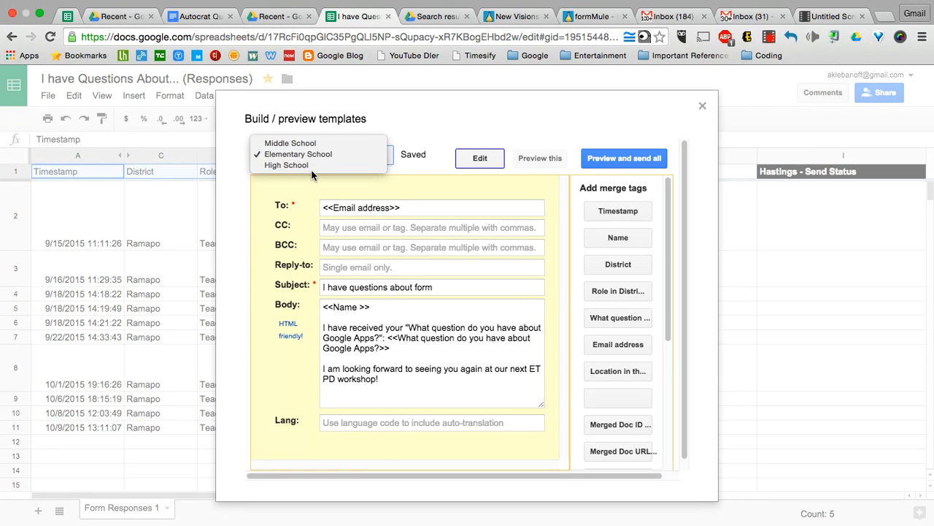
left_click(311, 165)
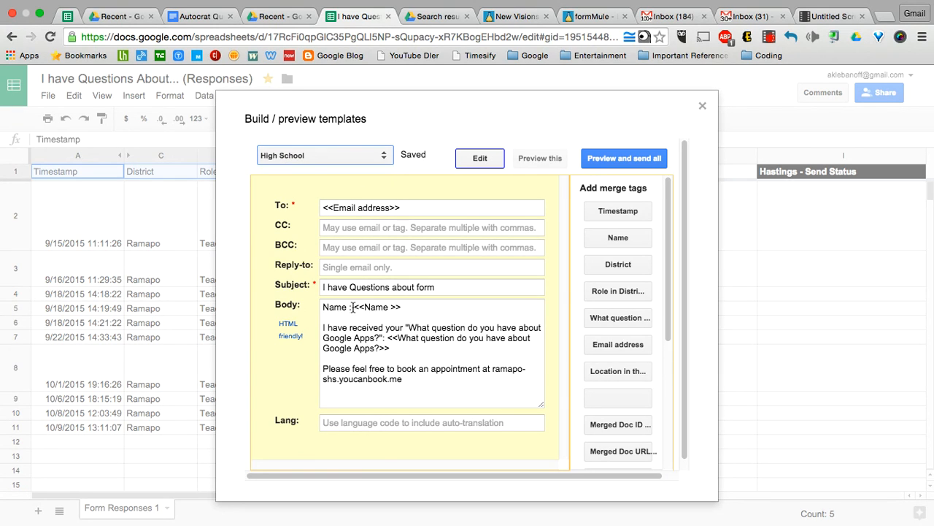
left_click_drag(353, 307, 279, 298)
key("BackSpace")
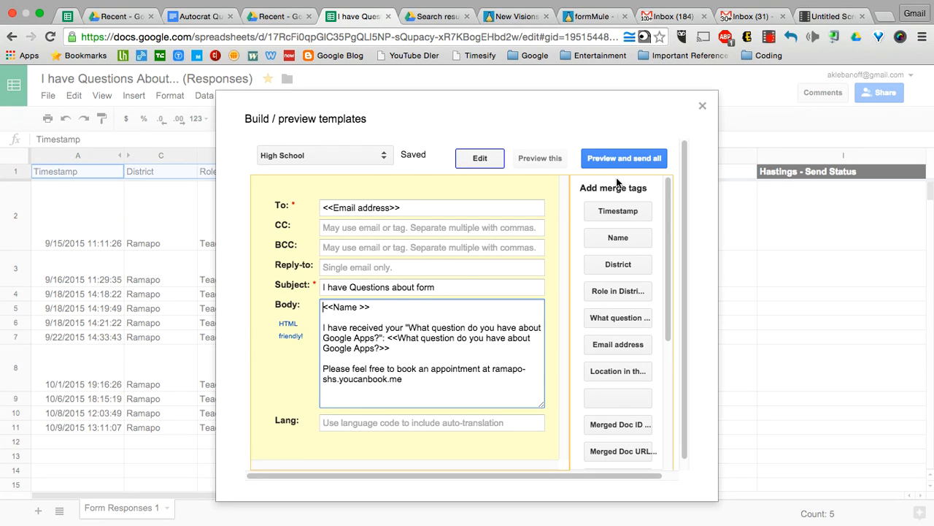
Preview all merged emails again and check the greeting and closing line of each message
left_click(625, 160)
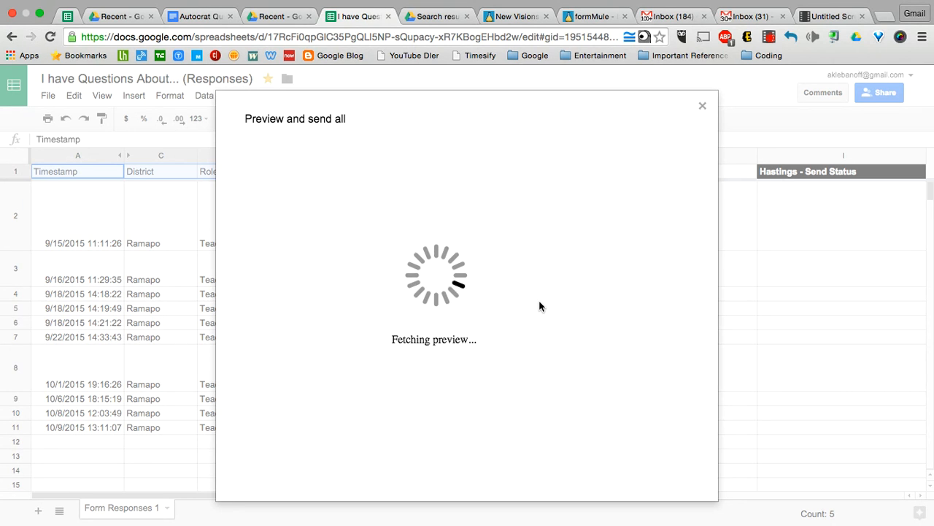
scroll(540, 306, "down", 5)
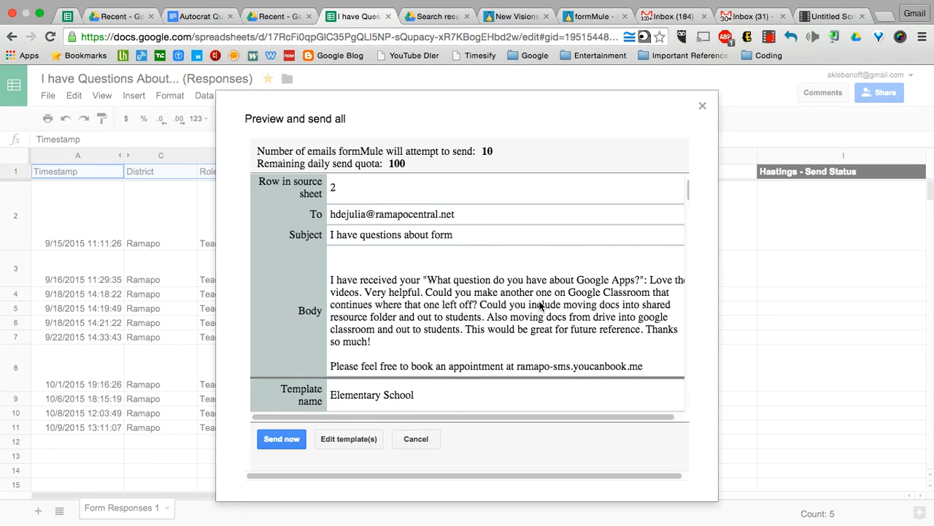
scroll(540, 306, "down", 2)
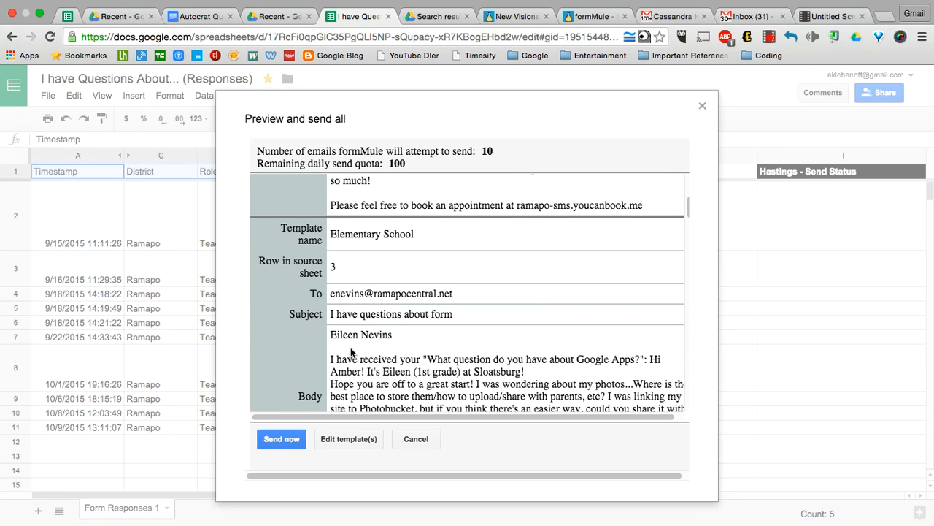
scroll(411, 338, "down", 1)
scroll(411, 338, "down", 5)
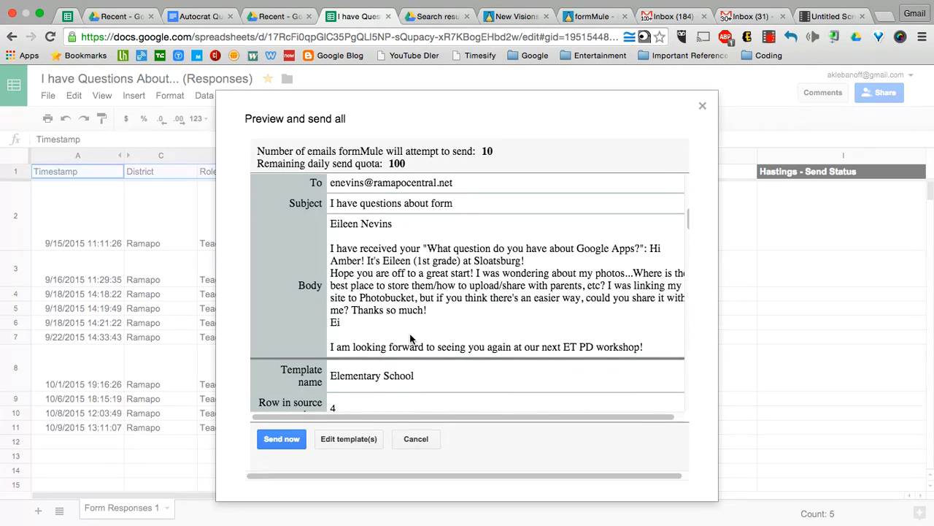
scroll(410, 338, "down", 5)
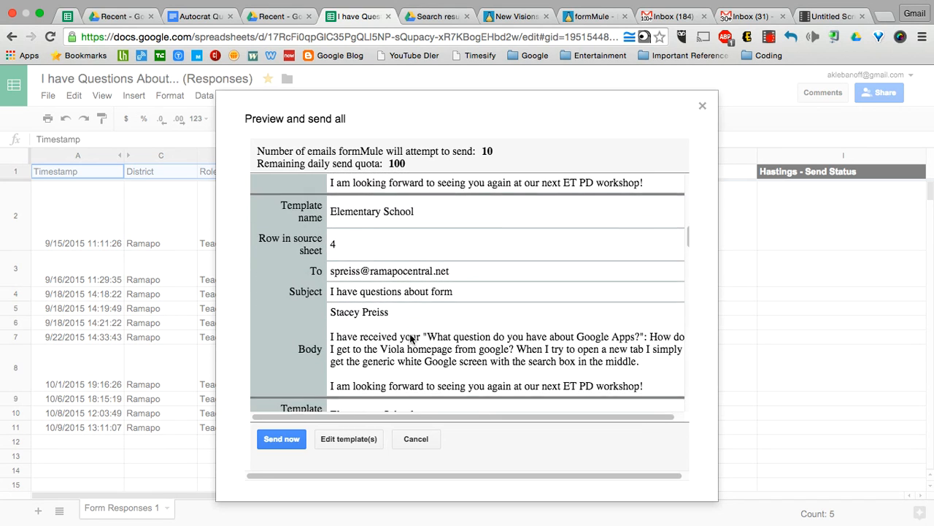
Review the previewed emails for source rows 4 to 8, checking the template used, the merged question and the closing line in each
scroll(411, 338, "down", 5)
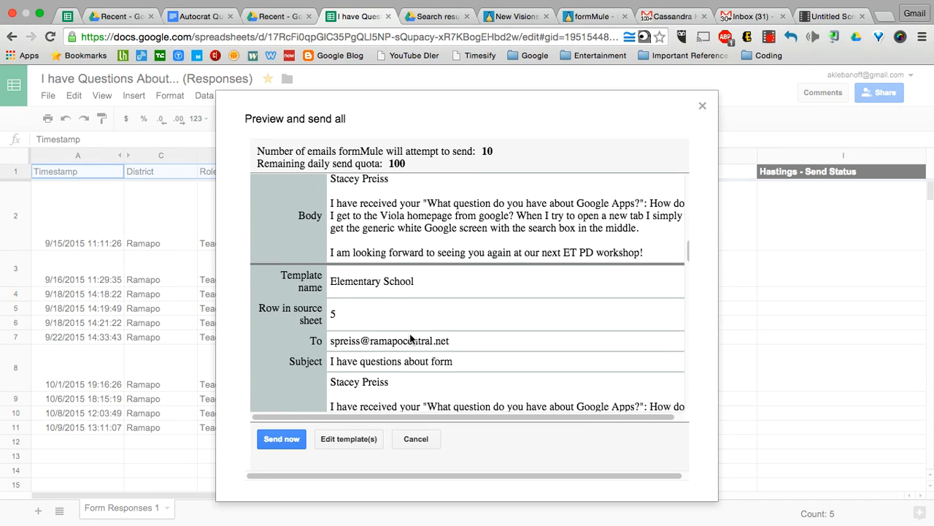
scroll(411, 337, "down", 5)
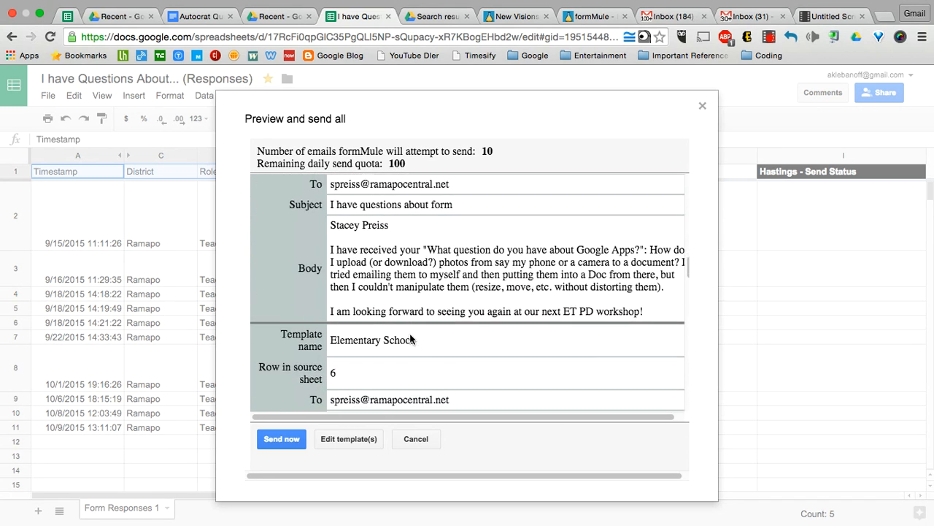
scroll(410, 333, "down", 1)
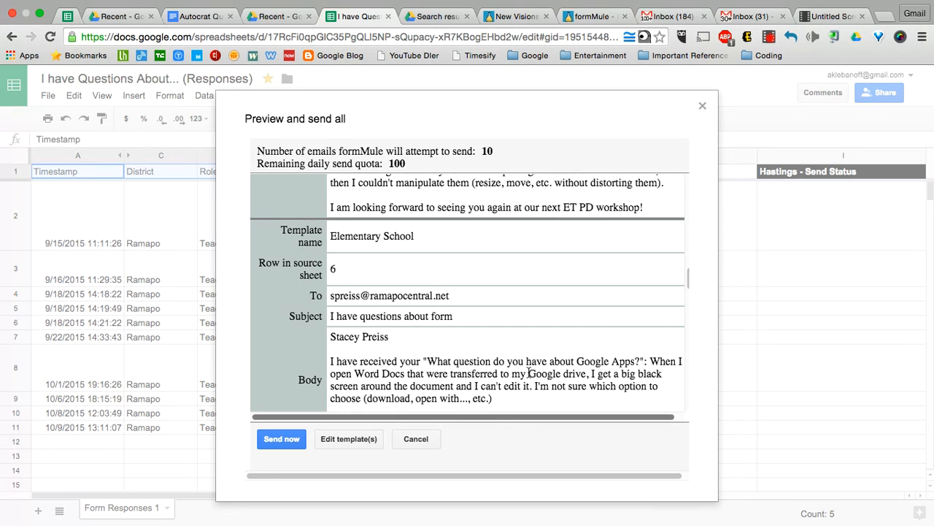
scroll(558, 329, "down", 2)
scroll(557, 328, "down", 4)
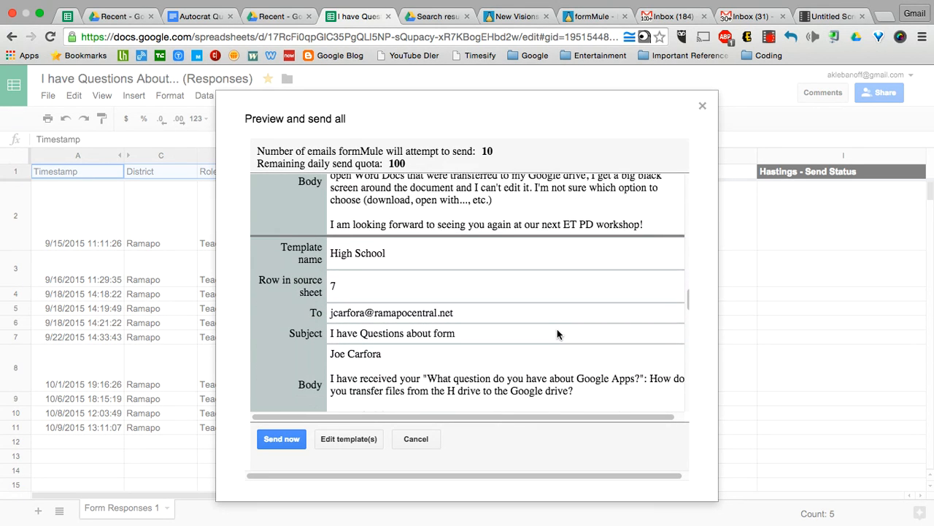
scroll(557, 329, "down", 4)
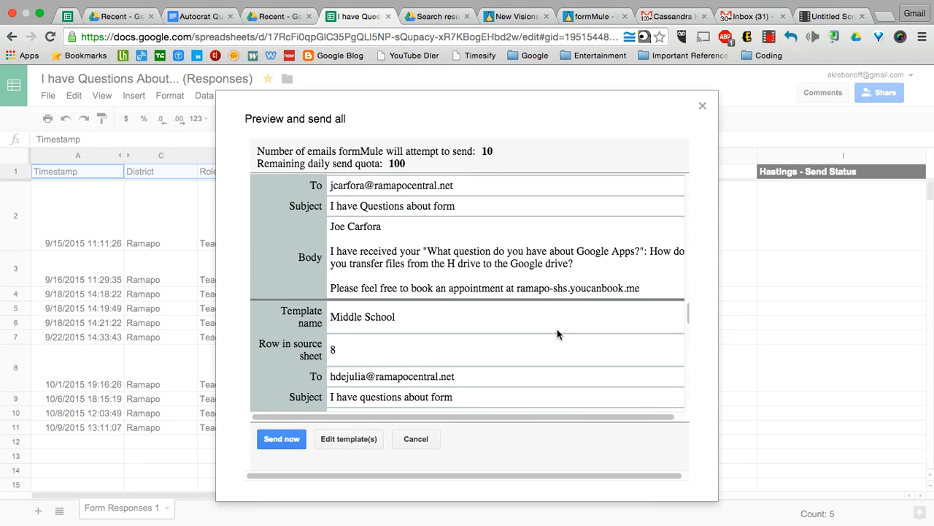
scroll(557, 329, "down", 3)
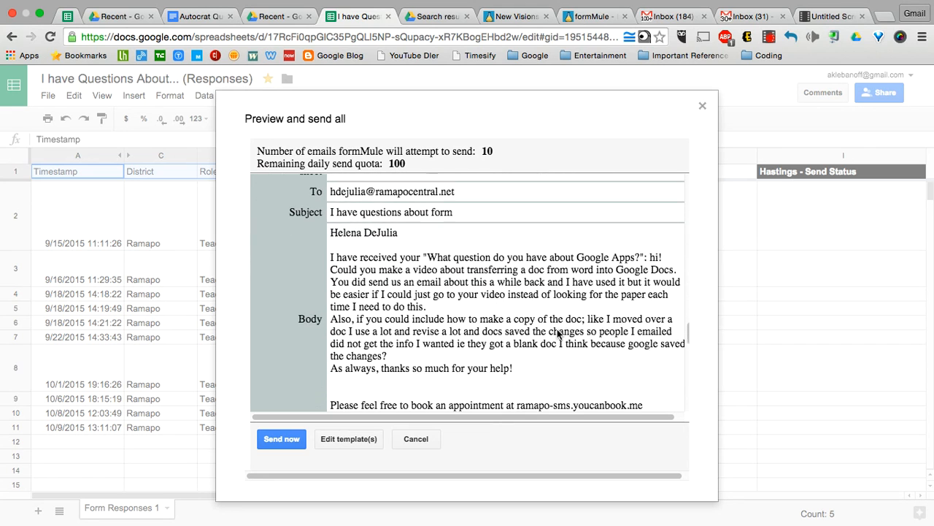